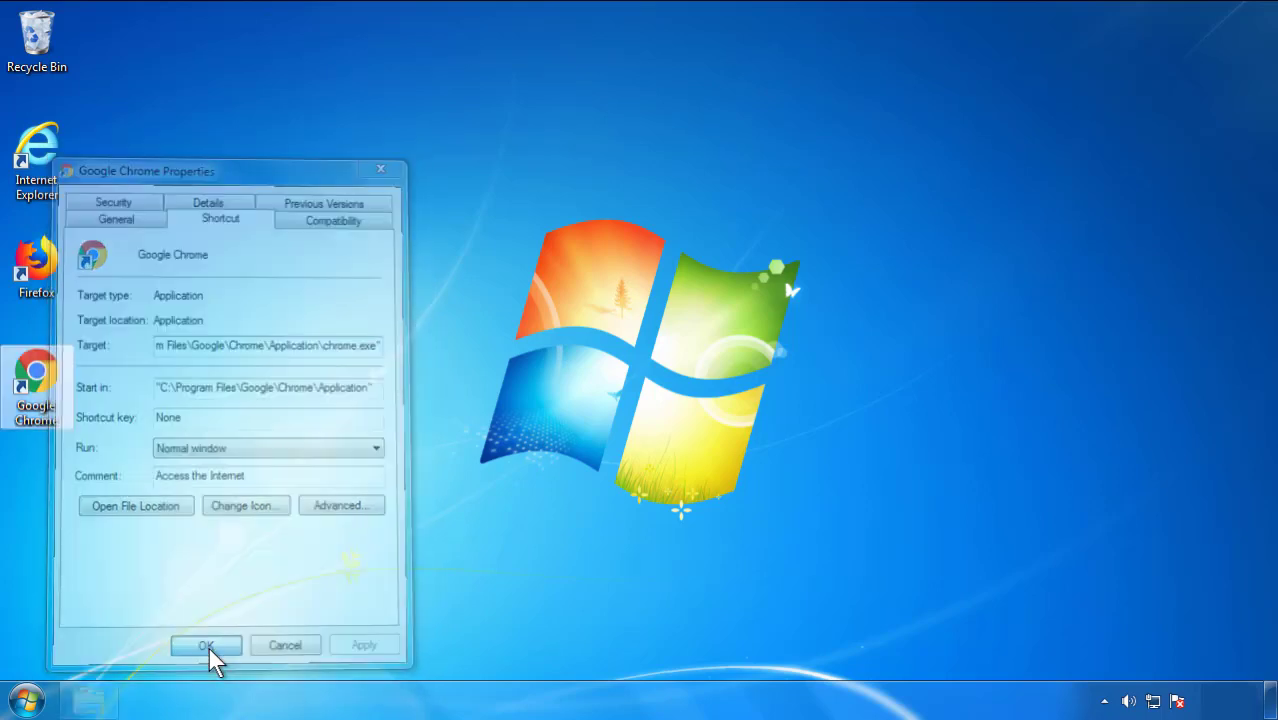
- Confirm the changes to the Google Chrome shortcut's properties
click(28, 700)
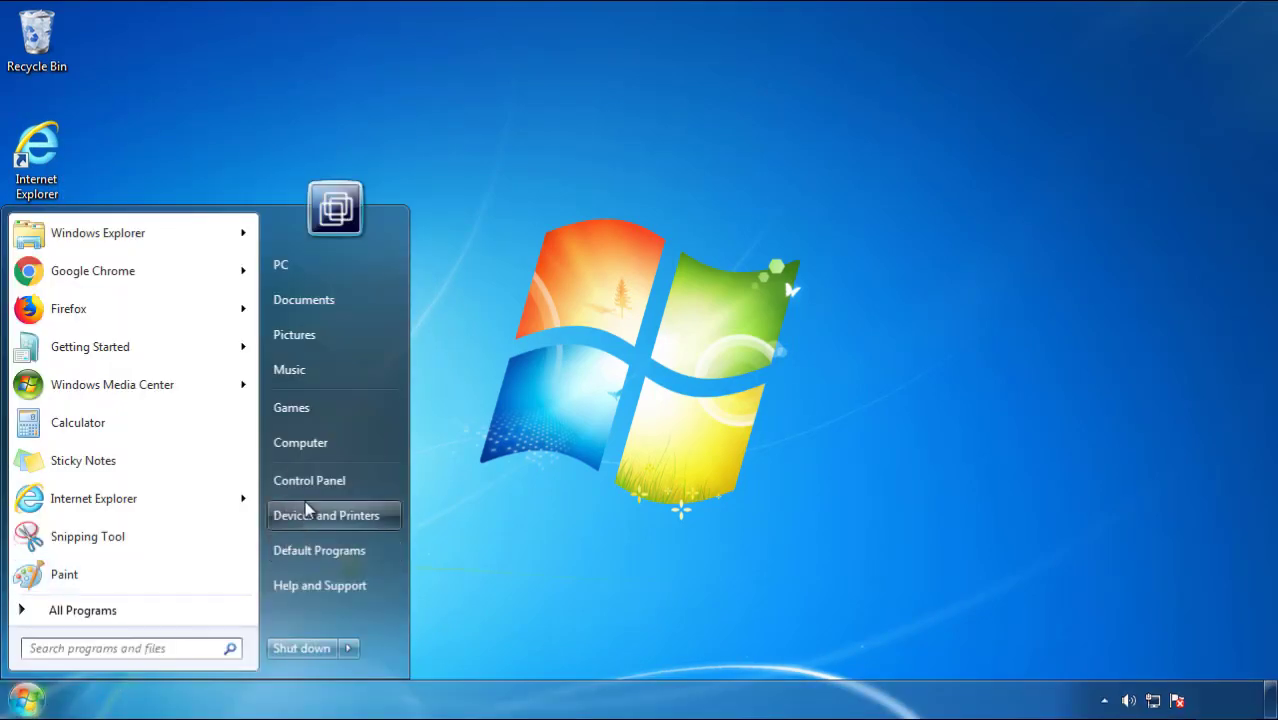
- Uninstall SearchMine 2.00 from Programs and Features, sorted newest first, then close the window
click(320, 477)
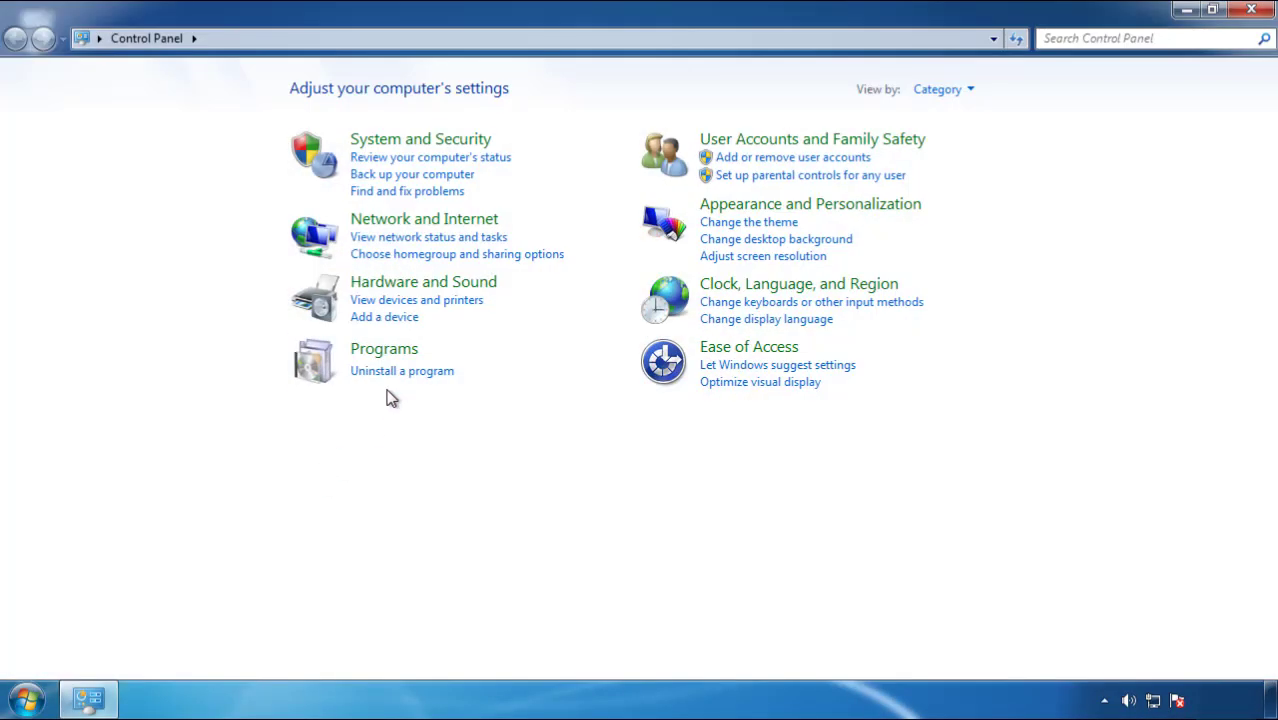
click(400, 371)
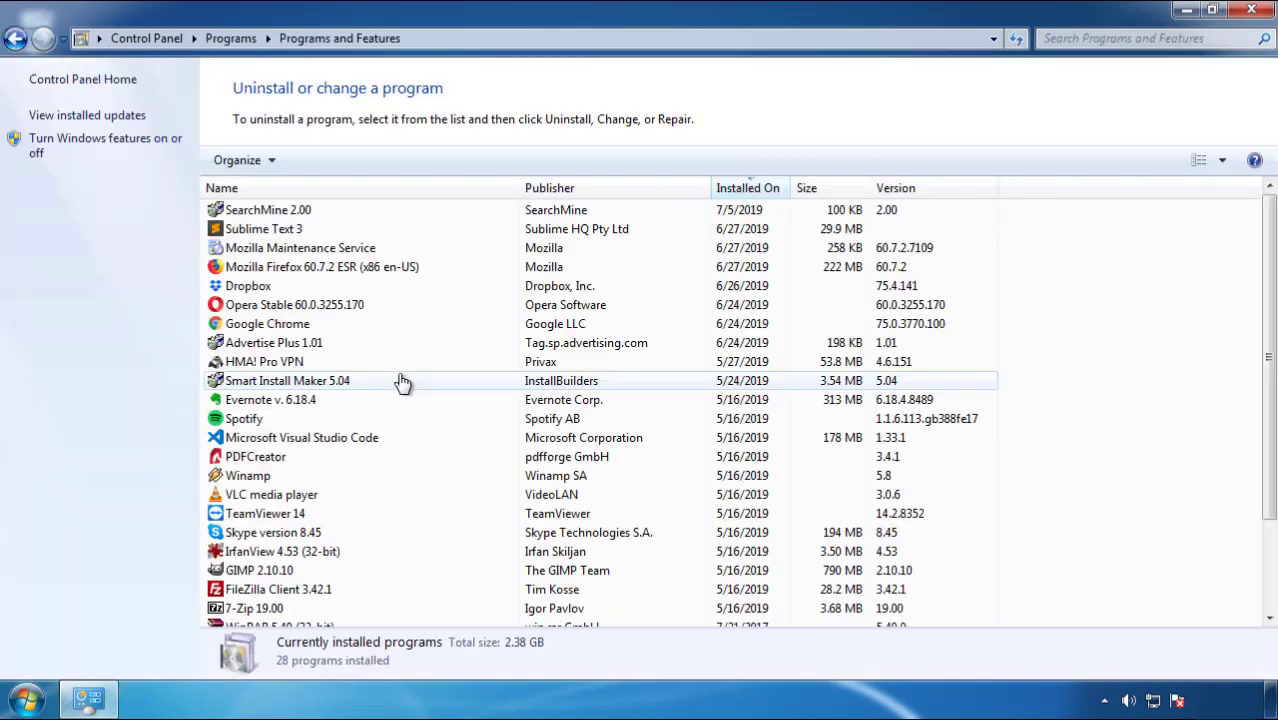
click(748, 188)
click(745, 192)
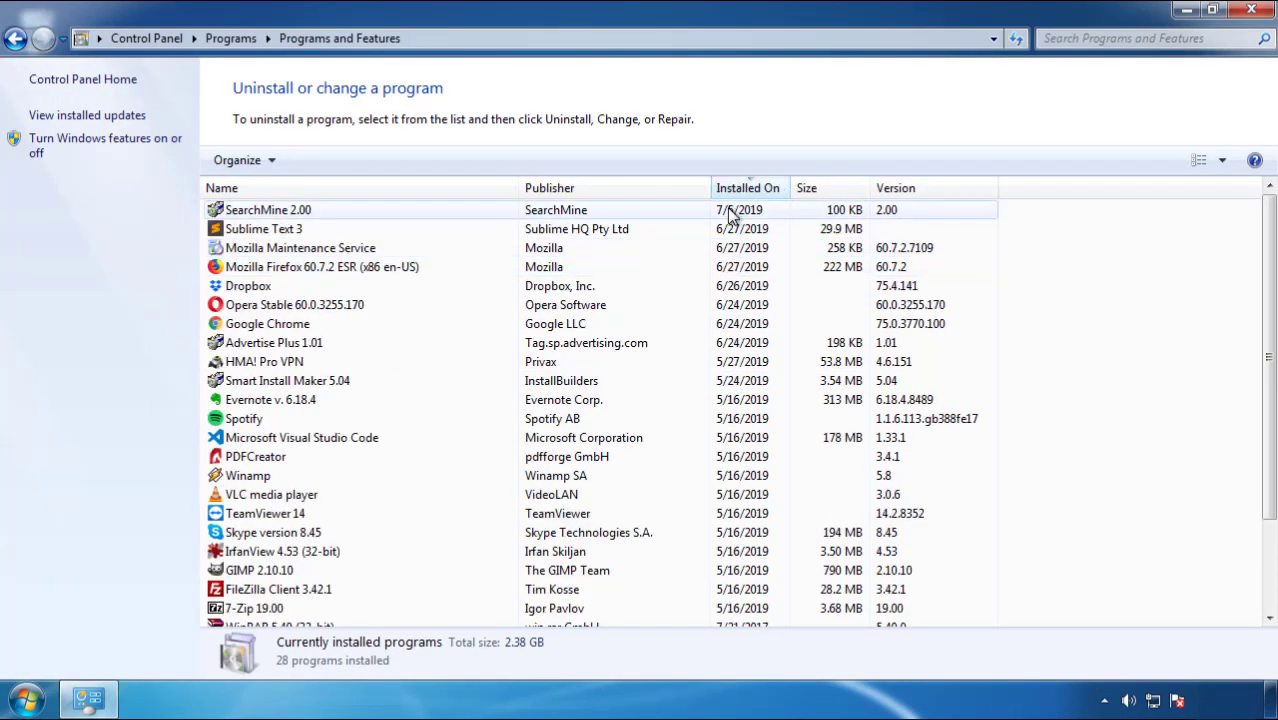
click(272, 214)
click(320, 163)
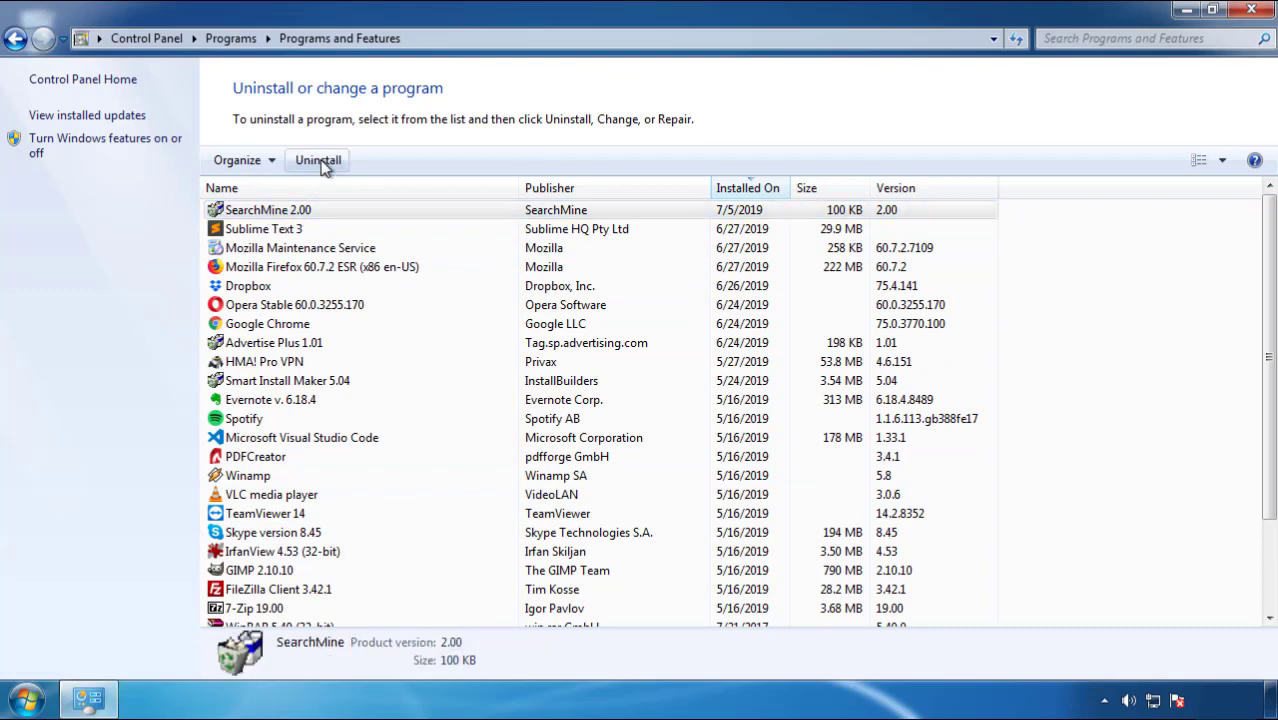
click(741, 527)
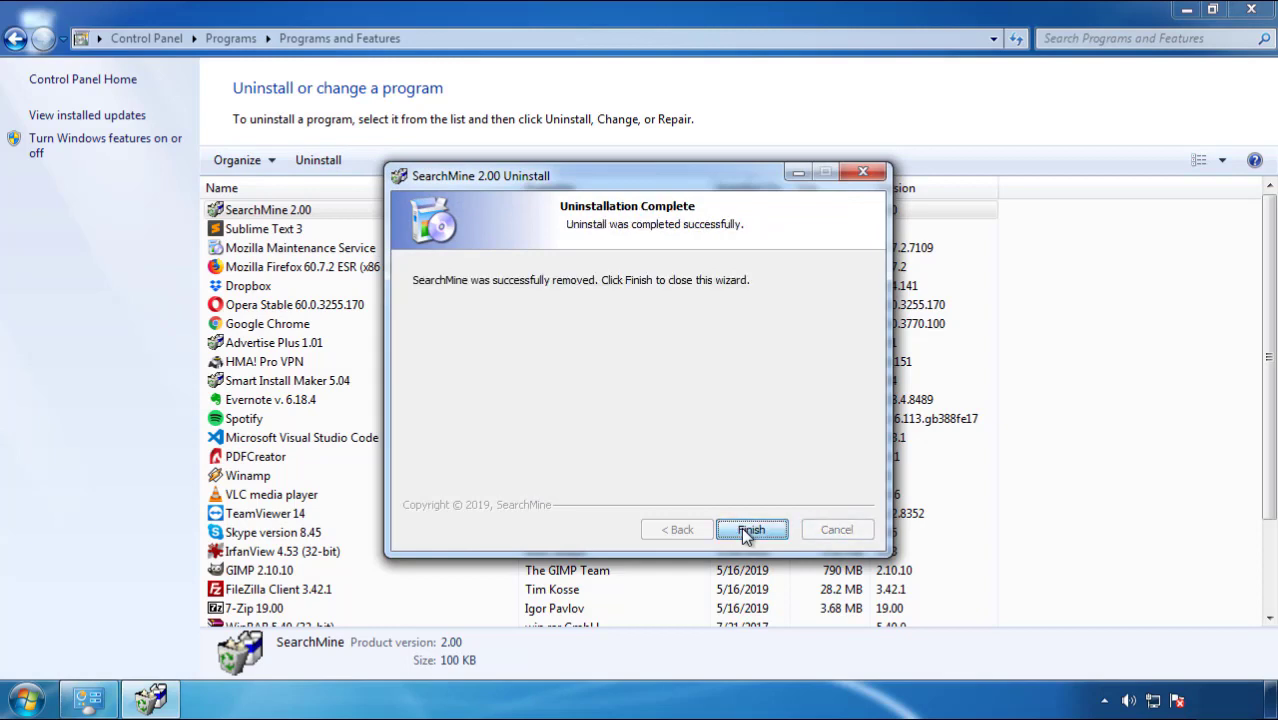
click(741, 527)
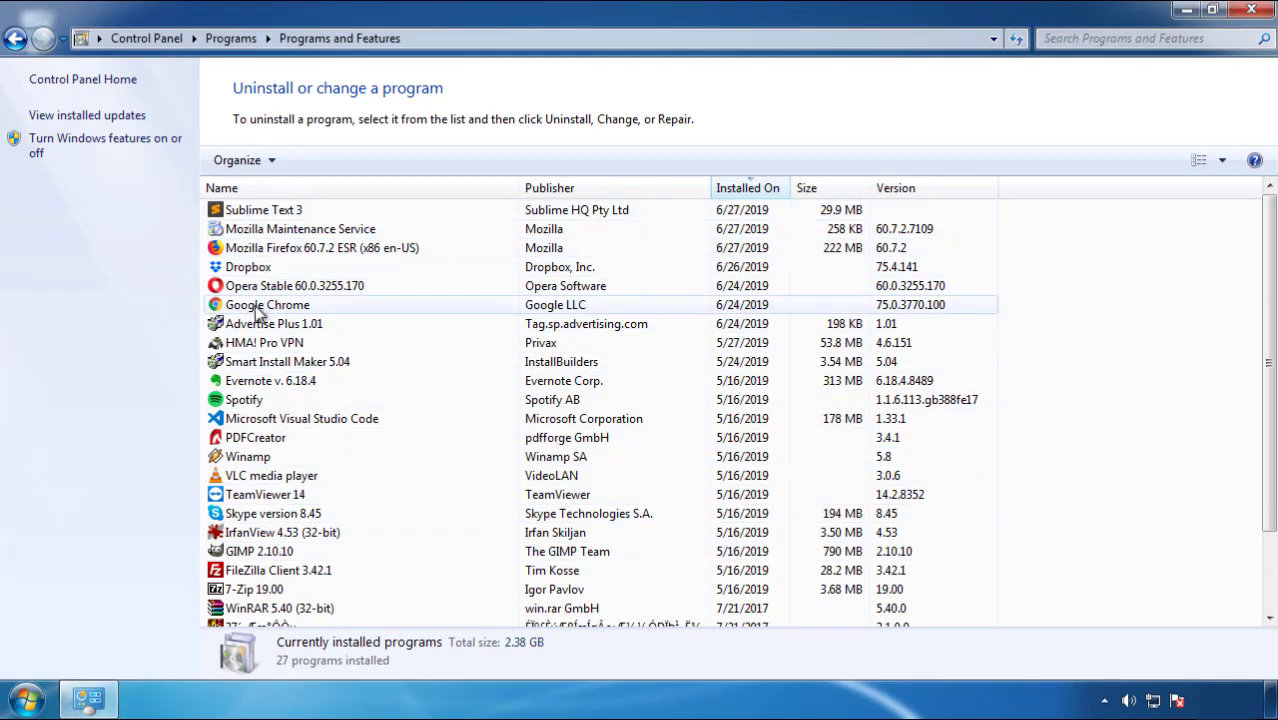
click(1252, 12)
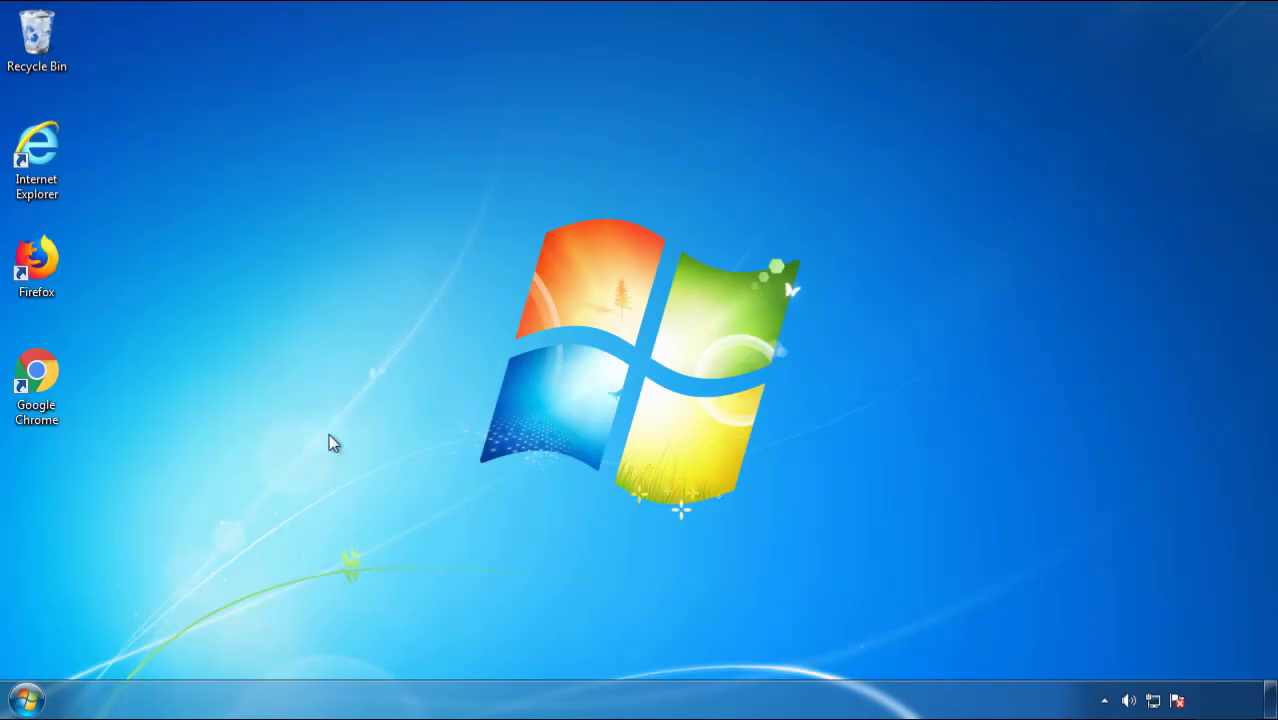
- Restart Windows and choose Safe Mode from Advanced Boot Options
click(24, 702)
click(346, 650)
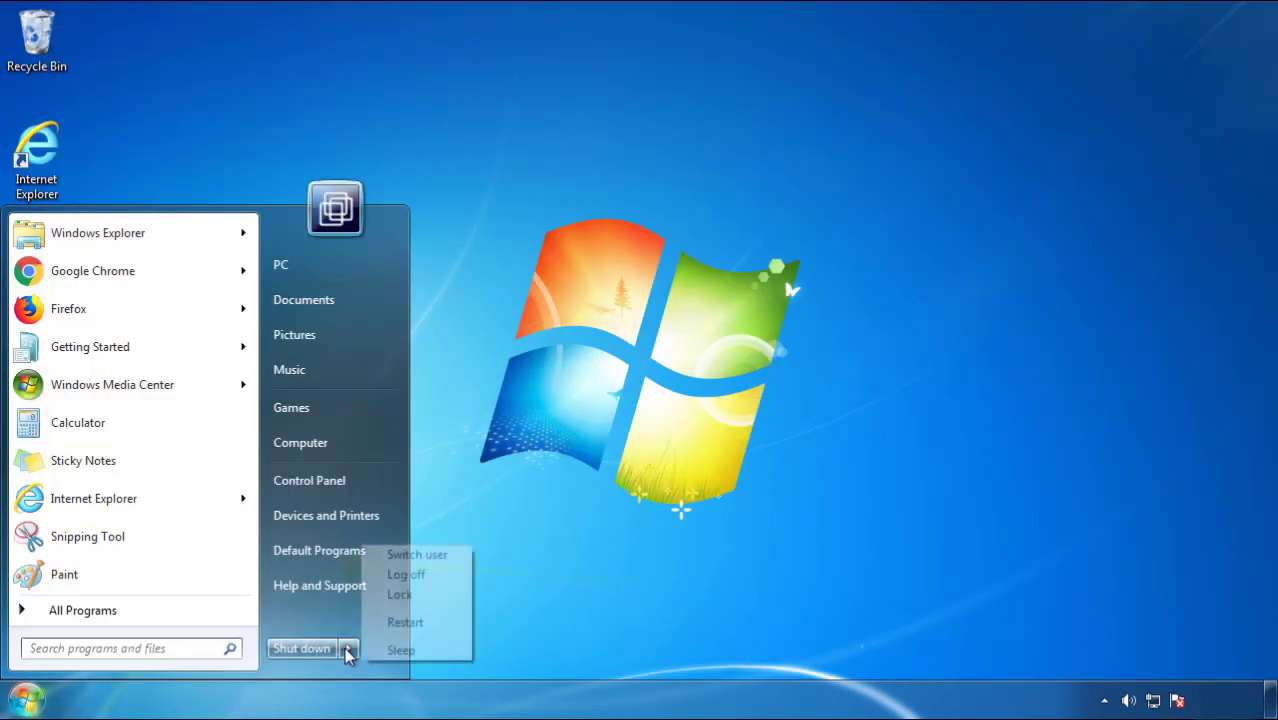
click(405, 622)
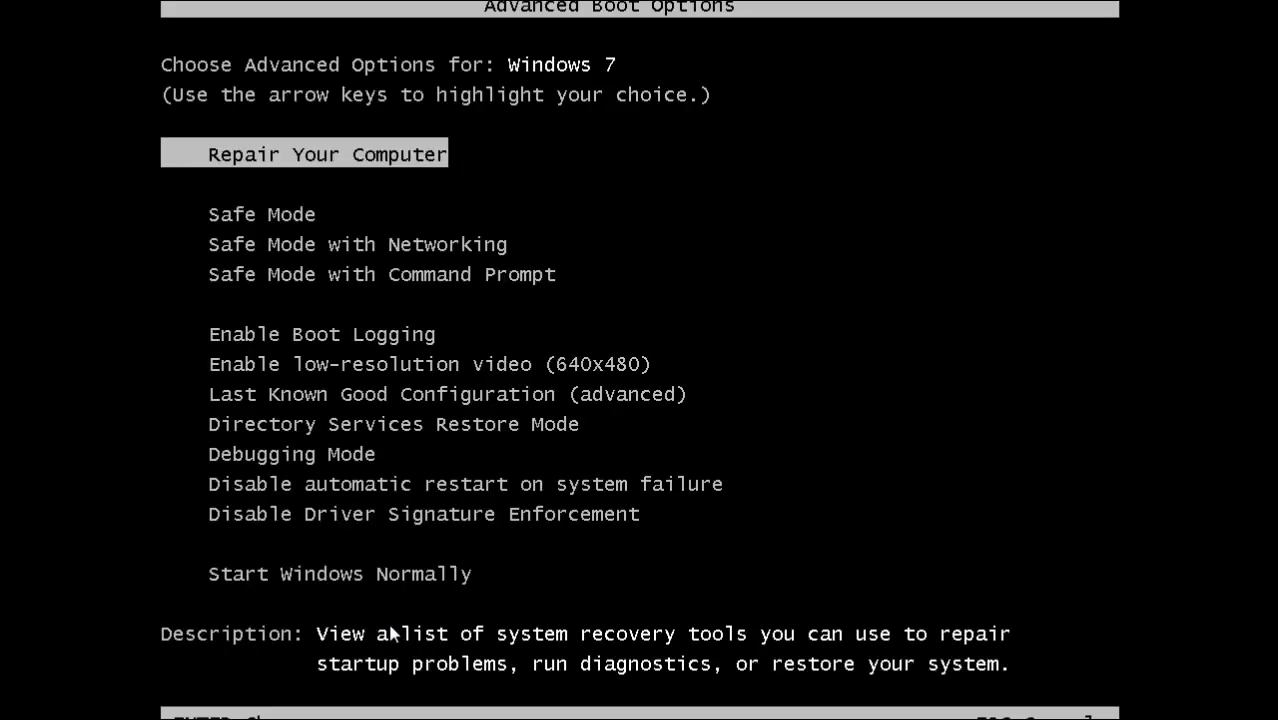
key(Down)
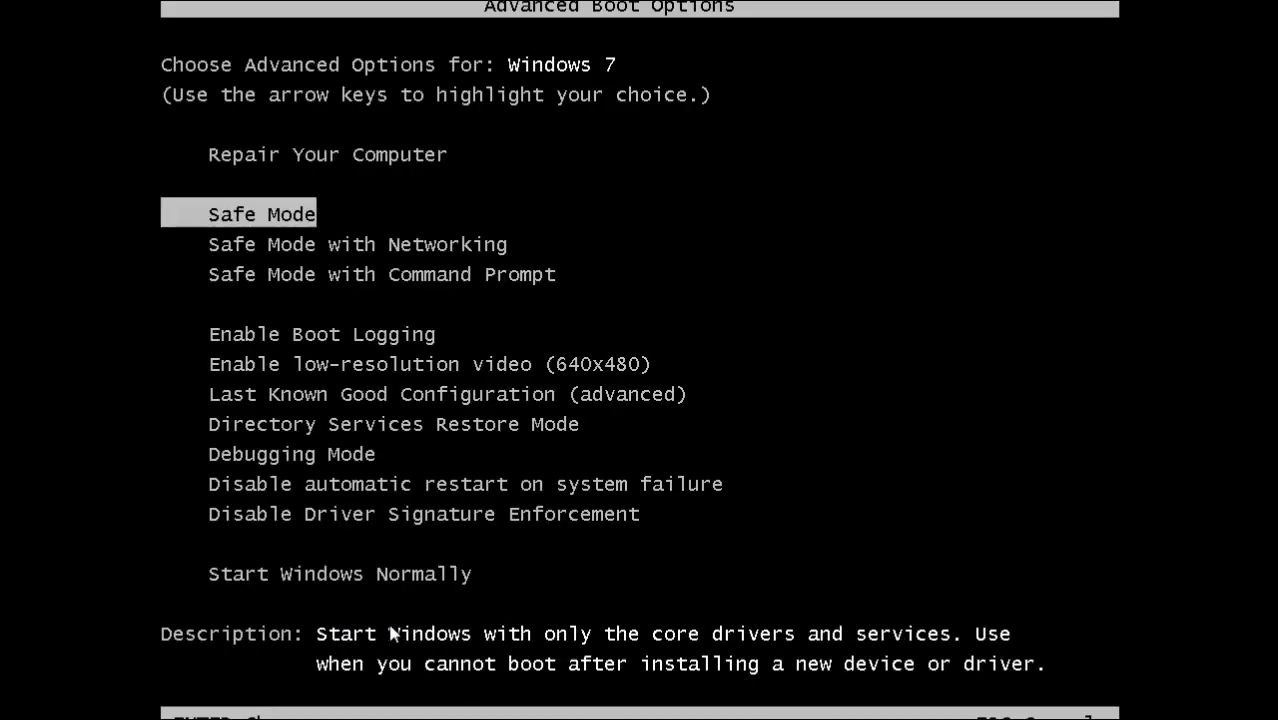
key(Return)
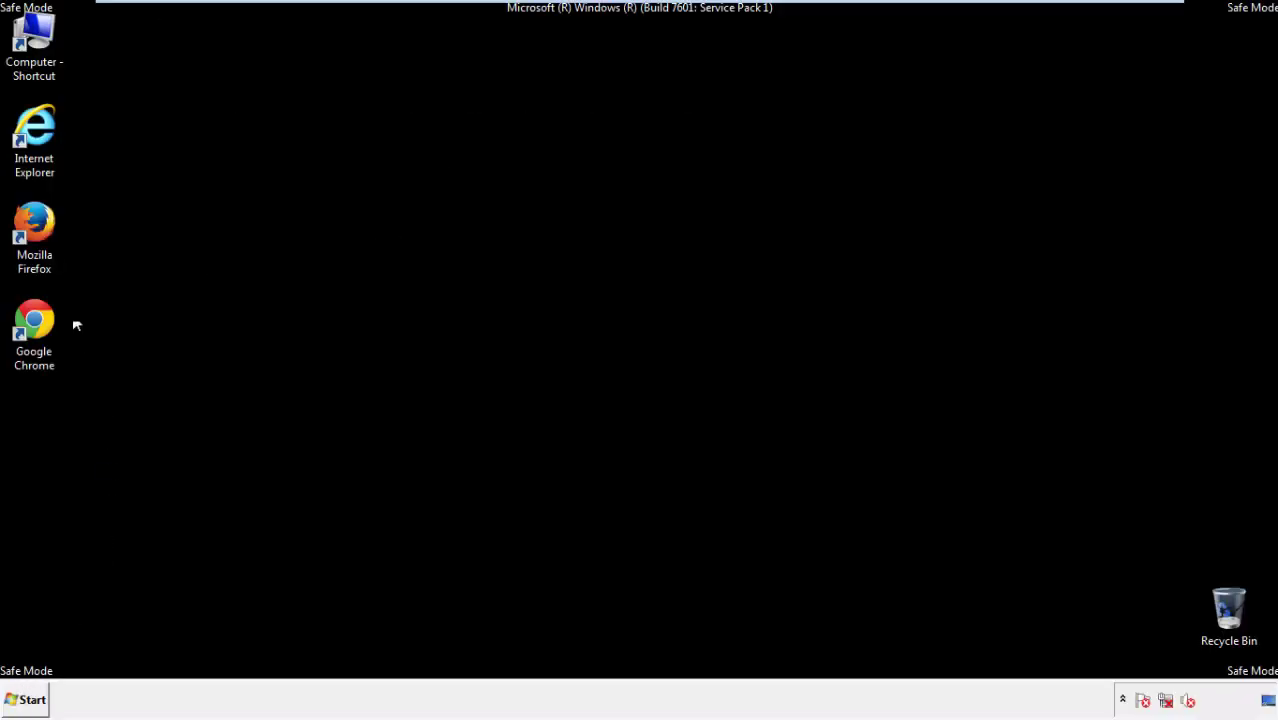
- Launch Firefox, decline the default-browser prompt, and make the Menu Bar visible
double_click(46, 232)
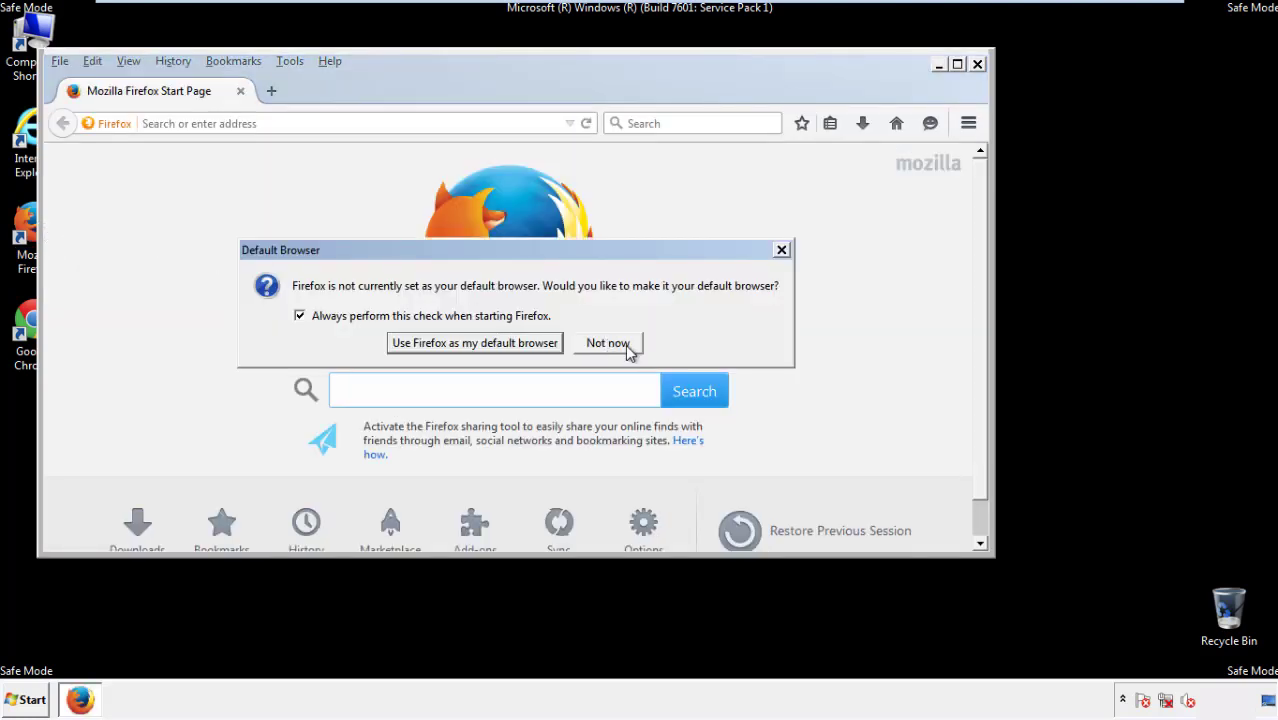
click(624, 343)
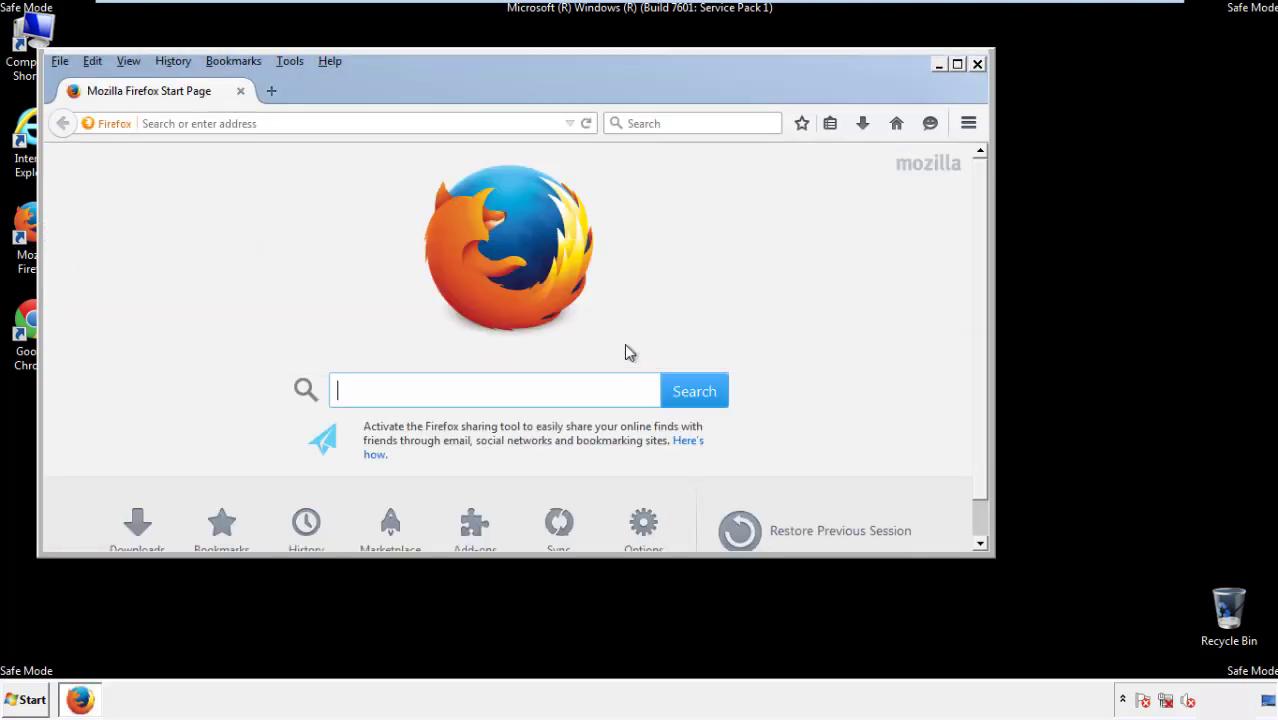
right_click(391, 84)
click(428, 150)
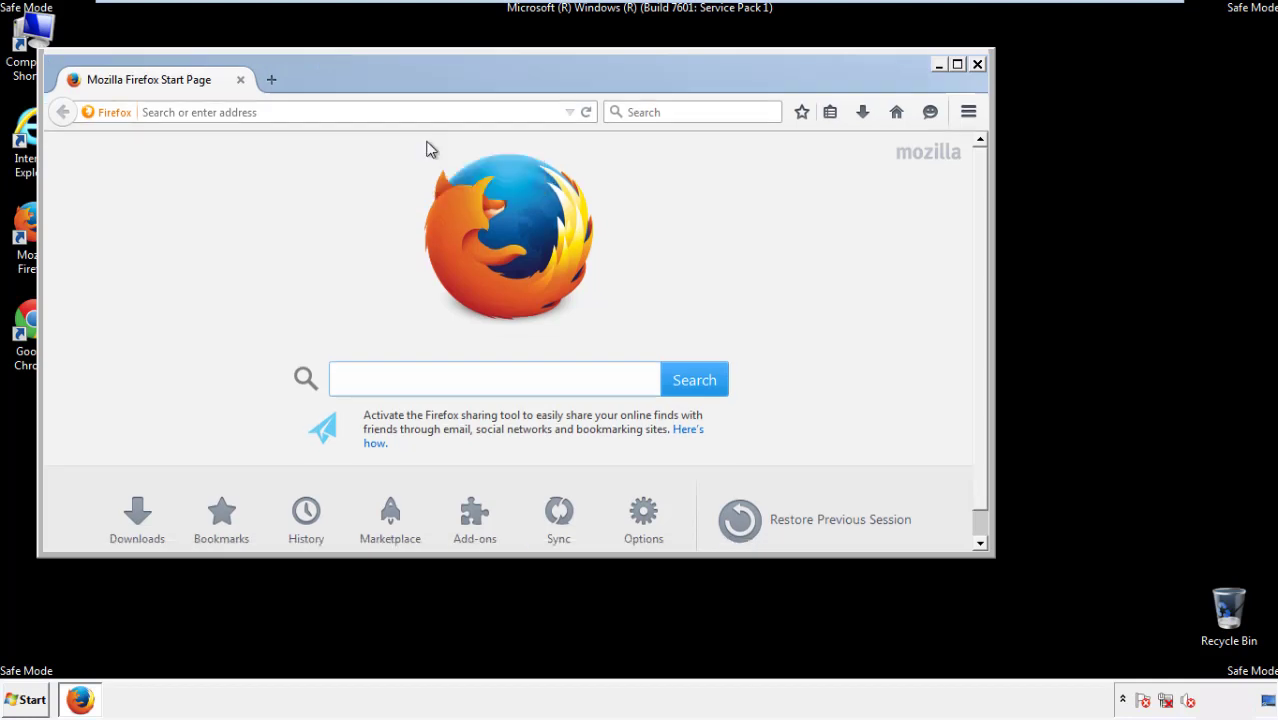
right_click(404, 84)
click(430, 158)
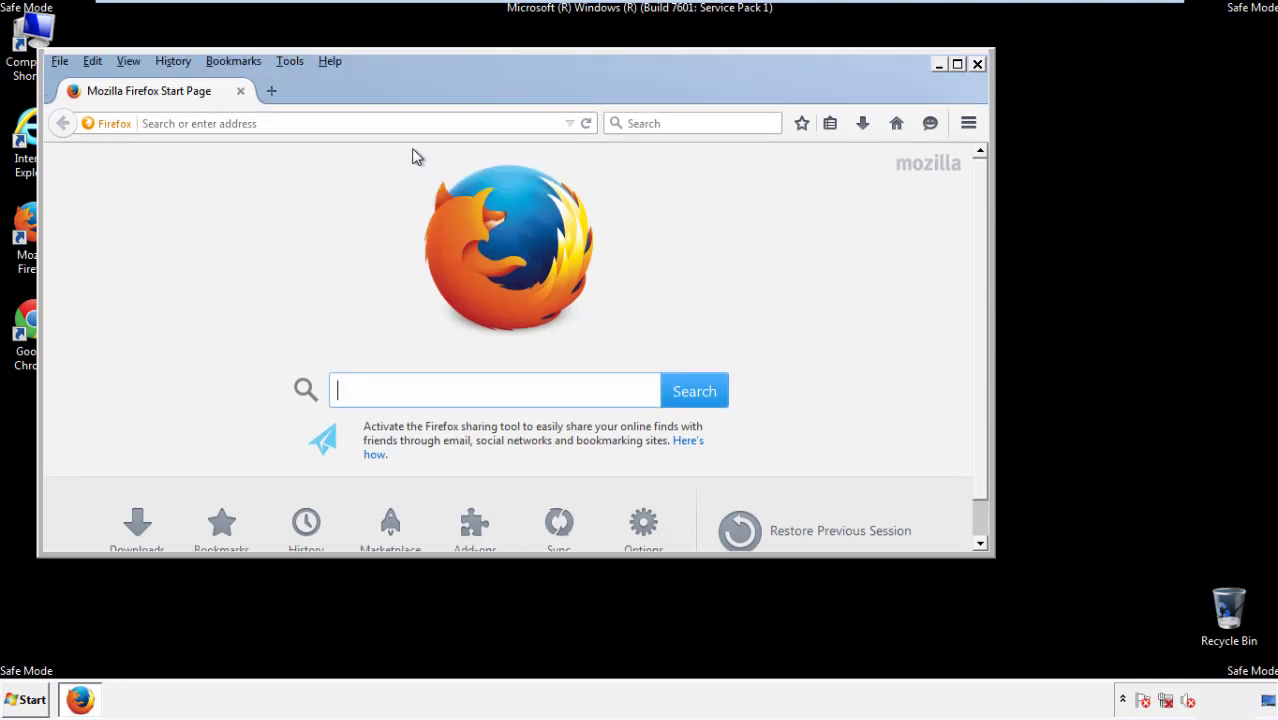
- Clear Firefox history for Everything, including offline website data and site preferences
click(180, 63)
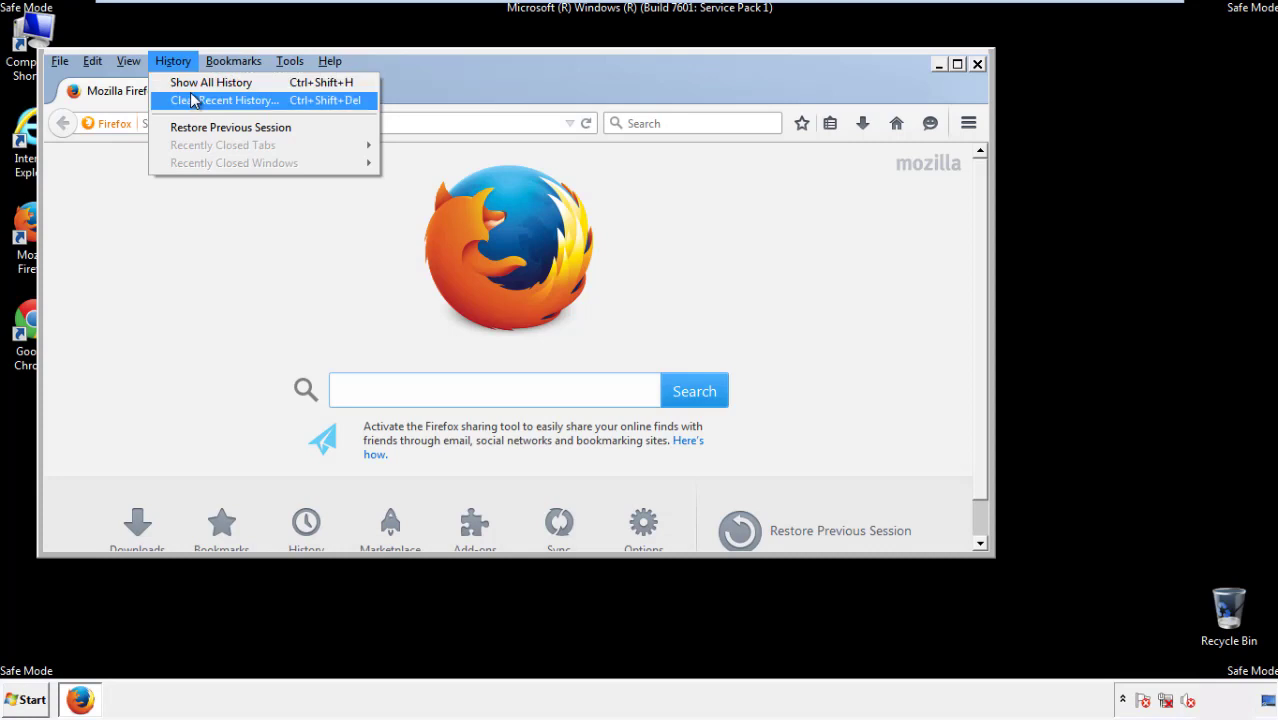
click(192, 100)
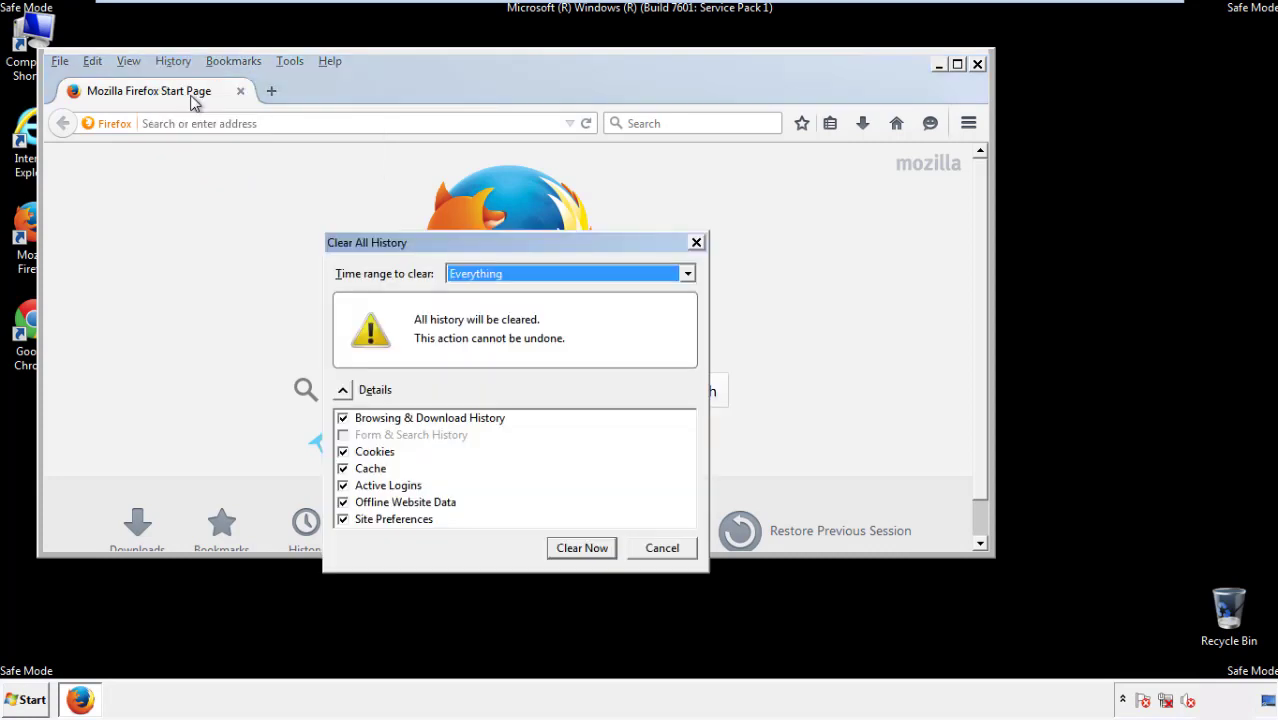
click(474, 276)
click(479, 376)
click(343, 502)
click(343, 502)
click(343, 520)
click(343, 520)
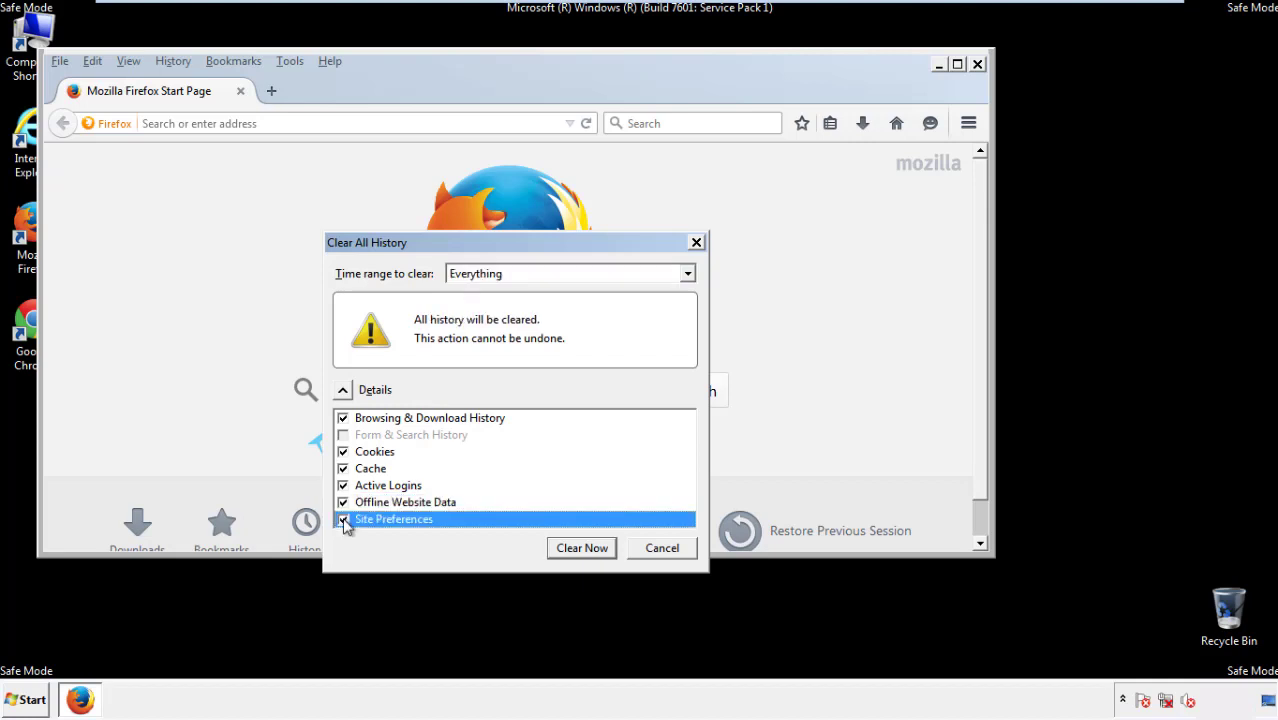
click(580, 549)
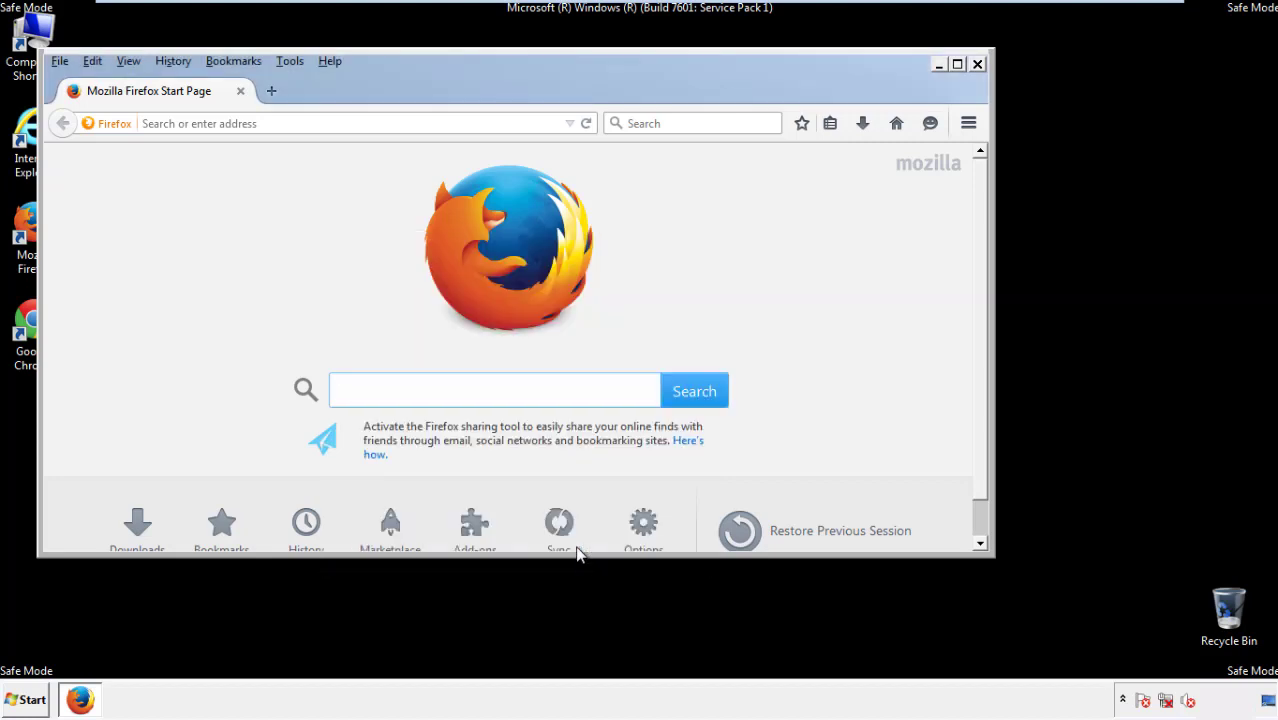
click(329, 61)
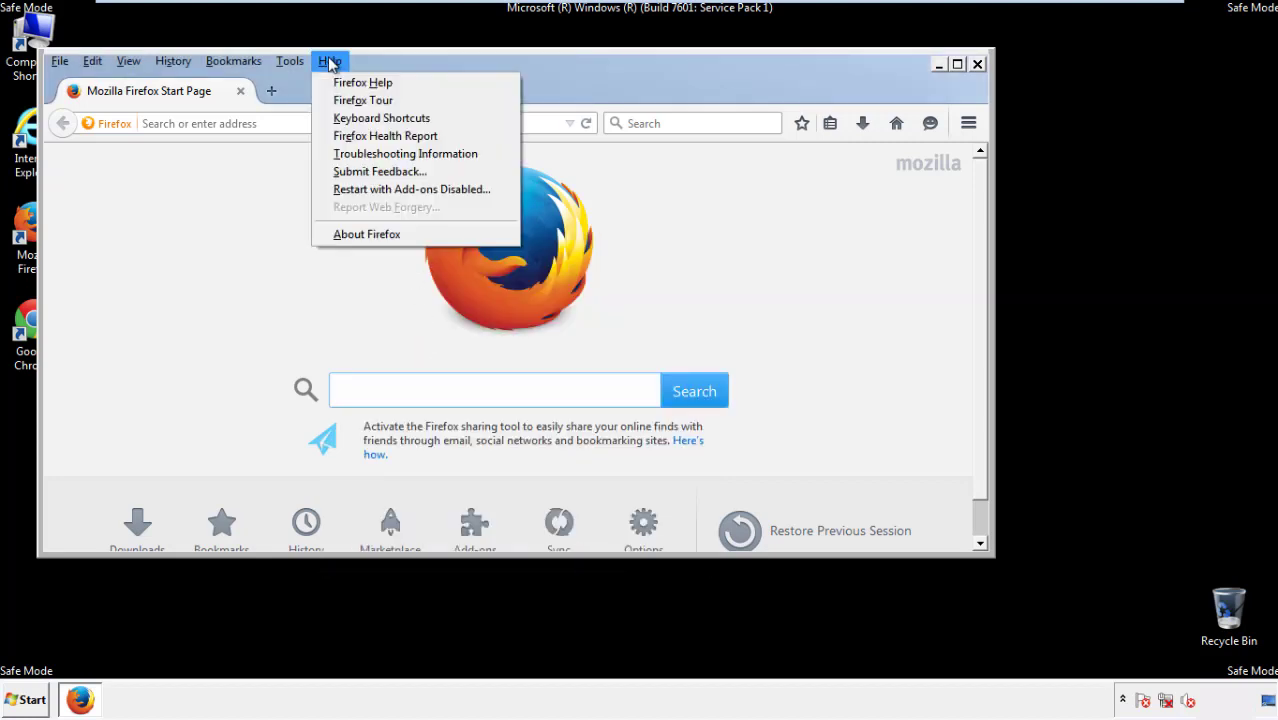
- Refresh Firefox from Troubleshooting Information, dismiss the follow-up prompts, and close it
click(370, 153)
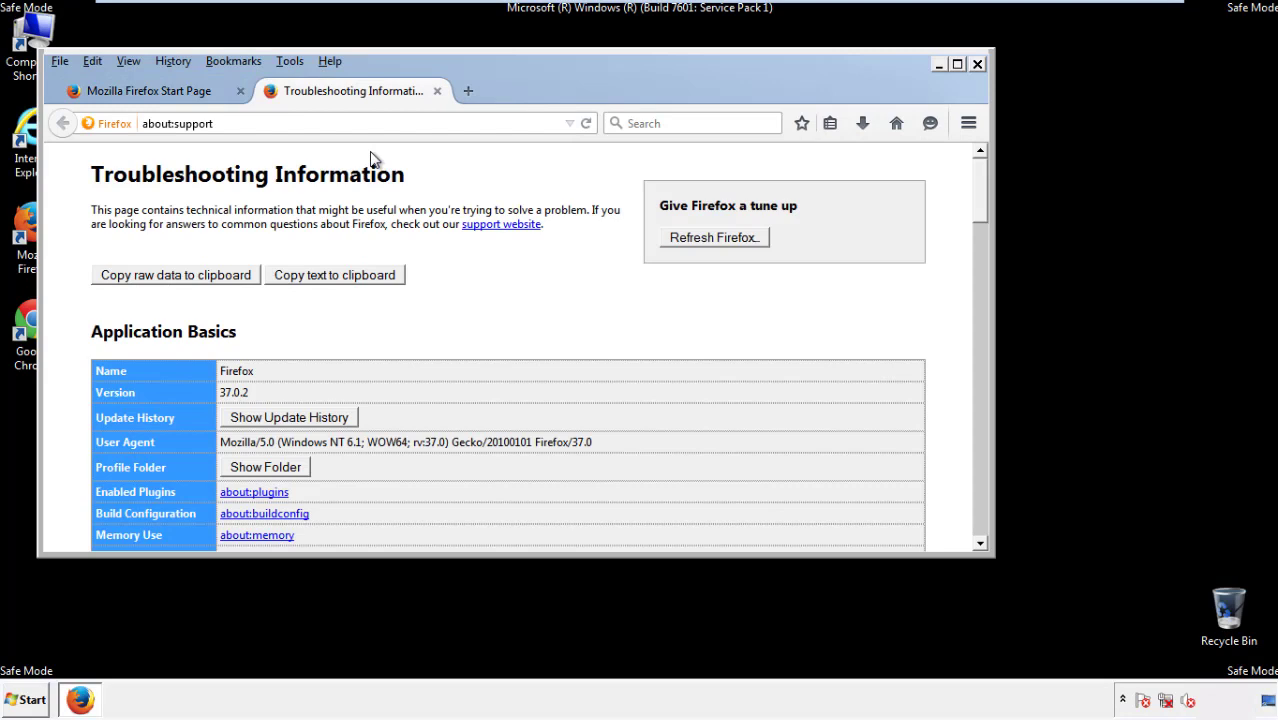
click(742, 240)
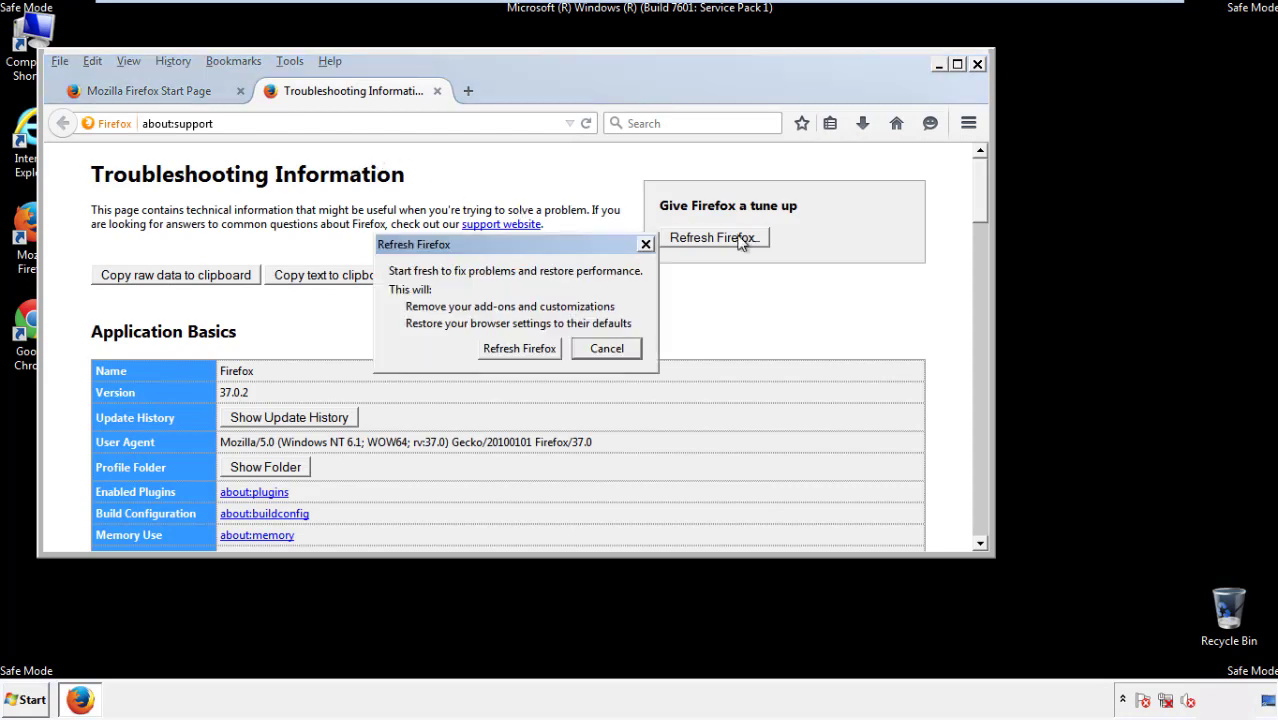
click(519, 347)
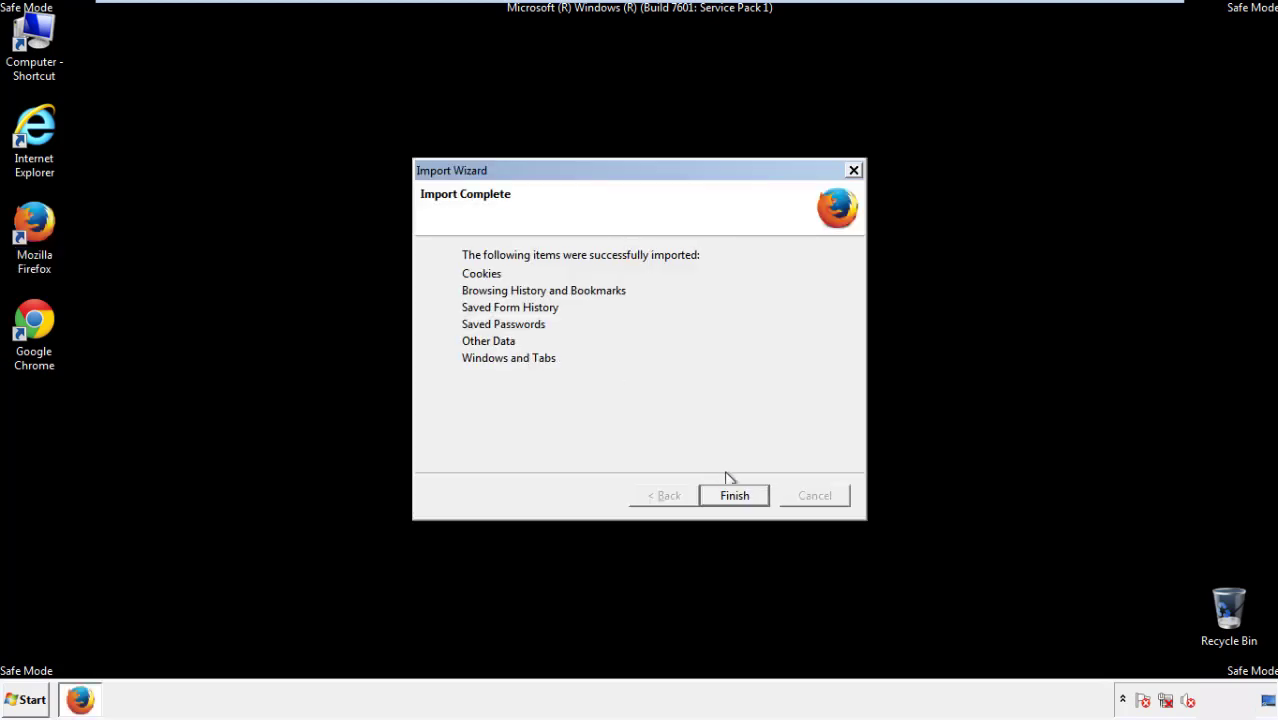
click(734, 496)
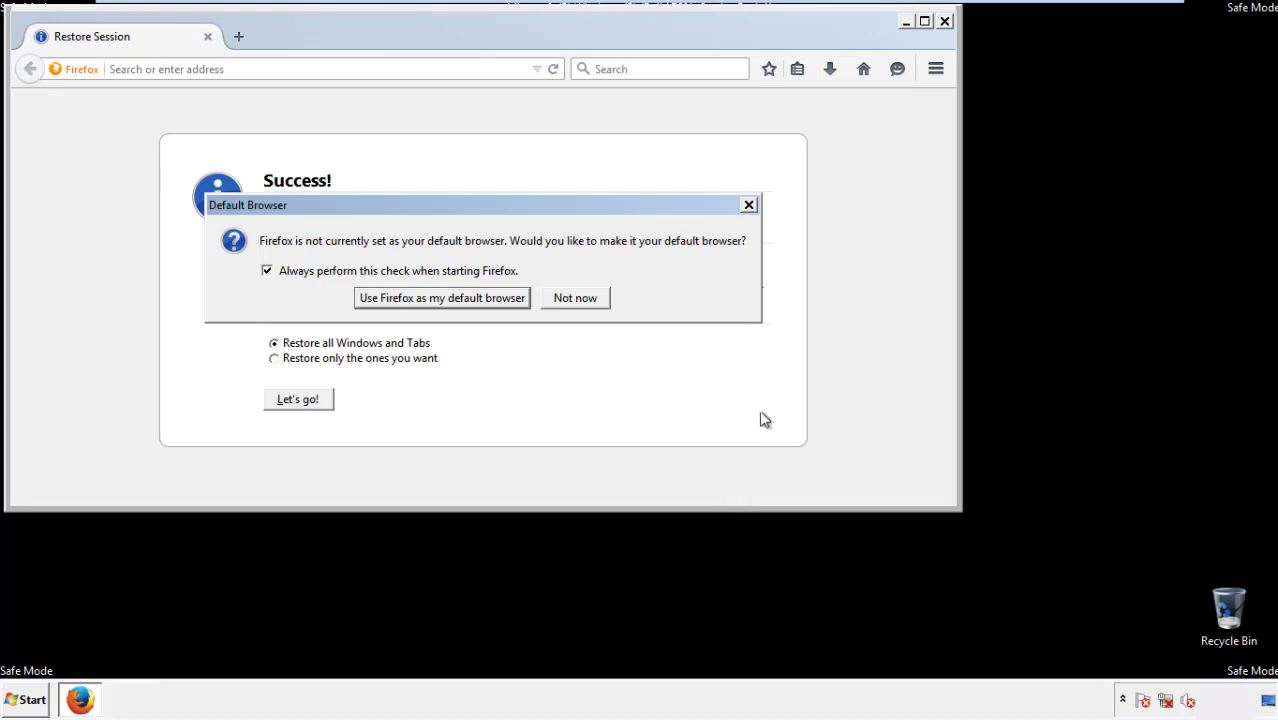
click(577, 301)
click(944, 21)
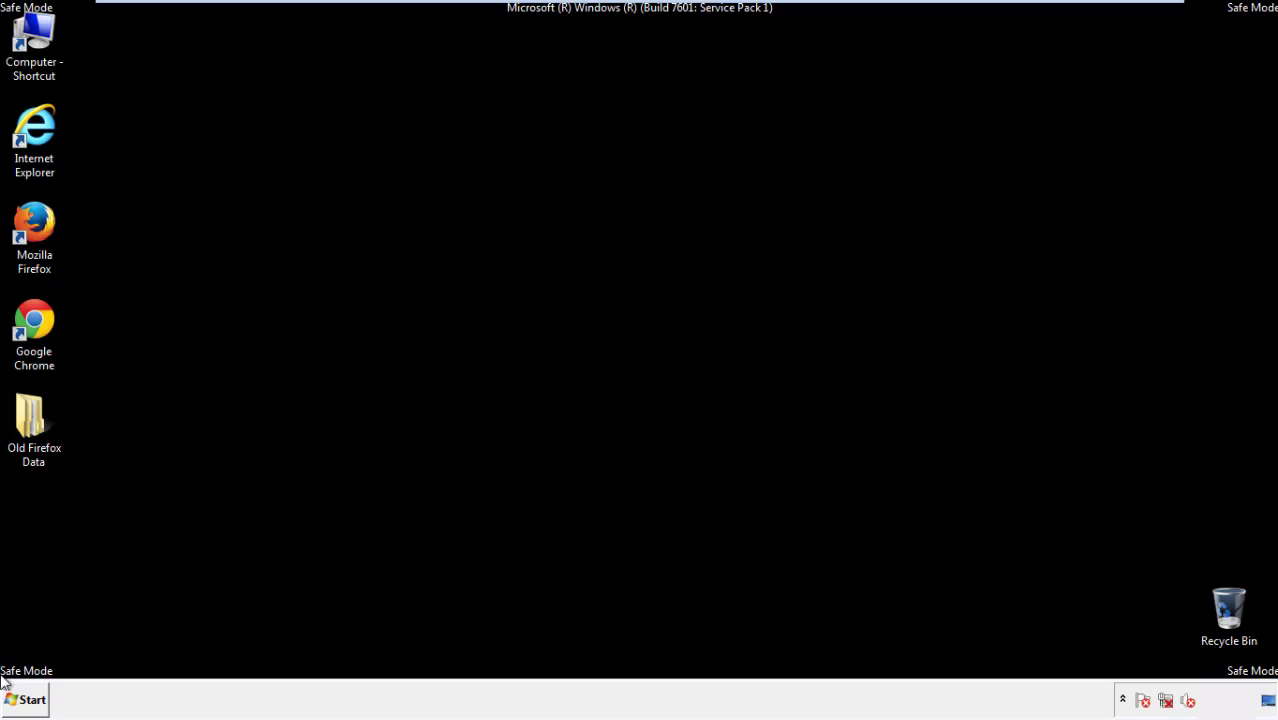
- Launch Chrome, dismiss the default-browser prompt, and reach 'Clear browsing data' via Settings > History
double_click(30, 320)
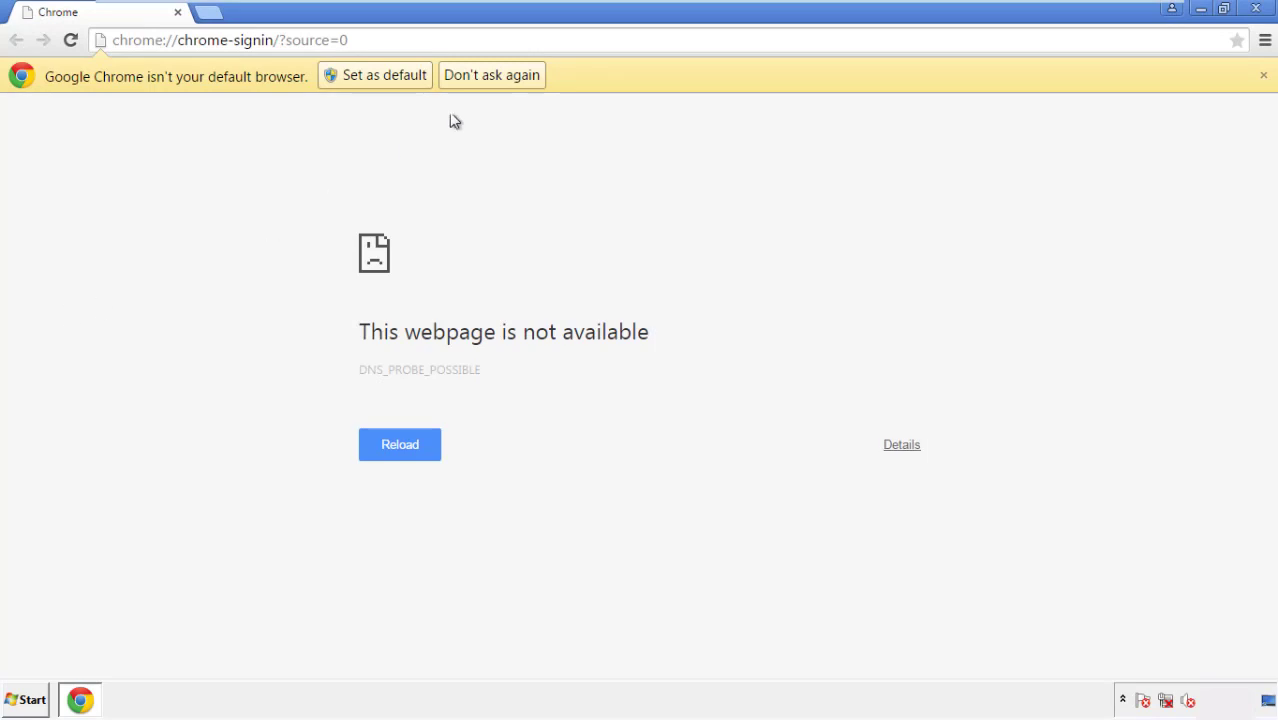
click(515, 81)
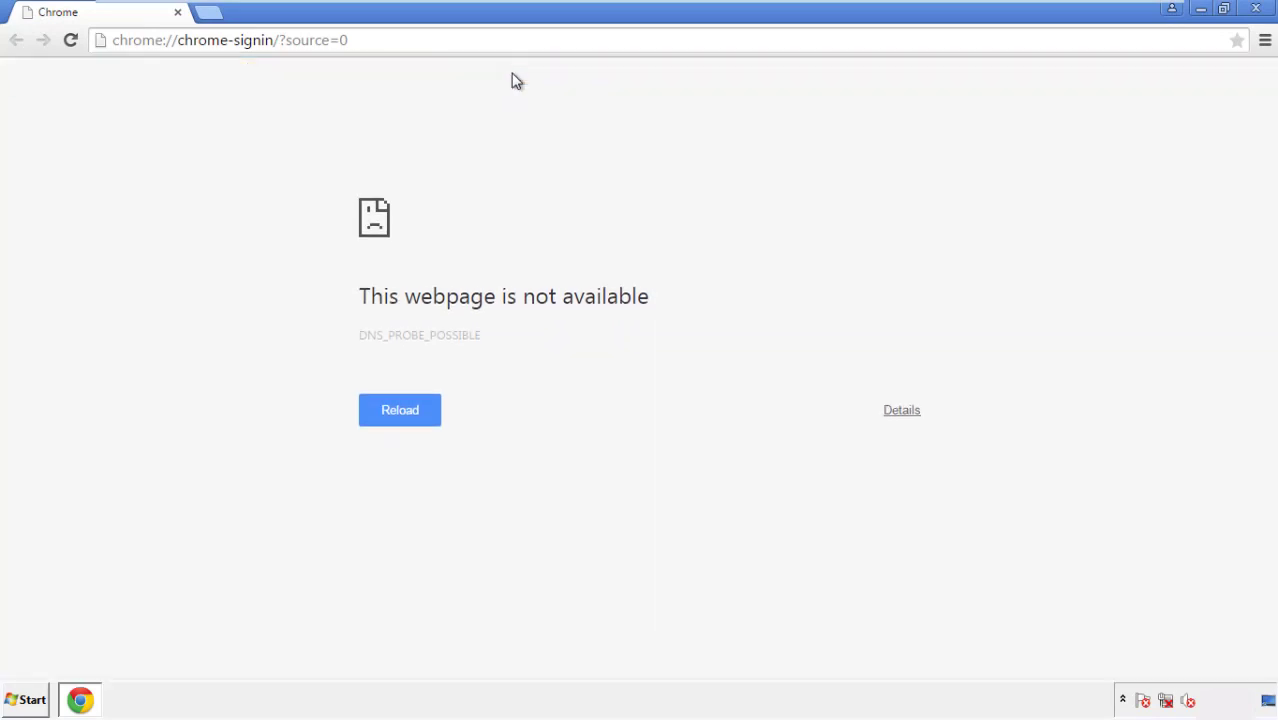
click(1265, 42)
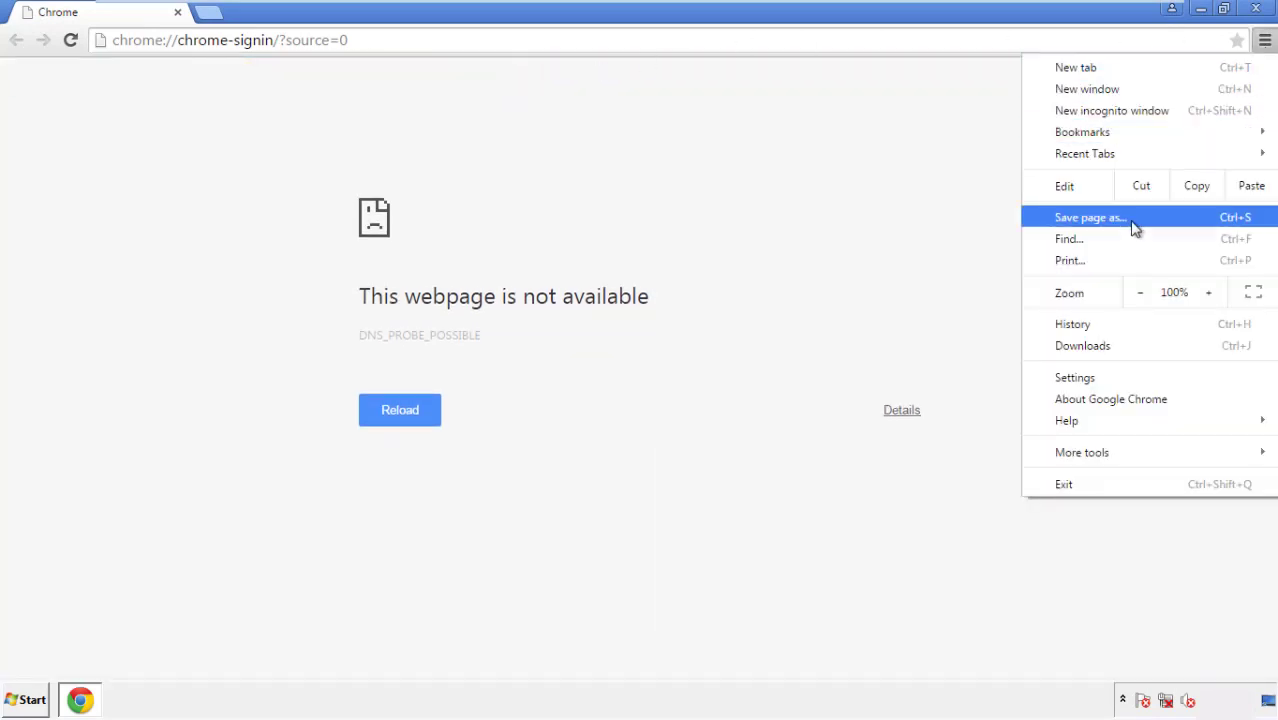
click(1079, 378)
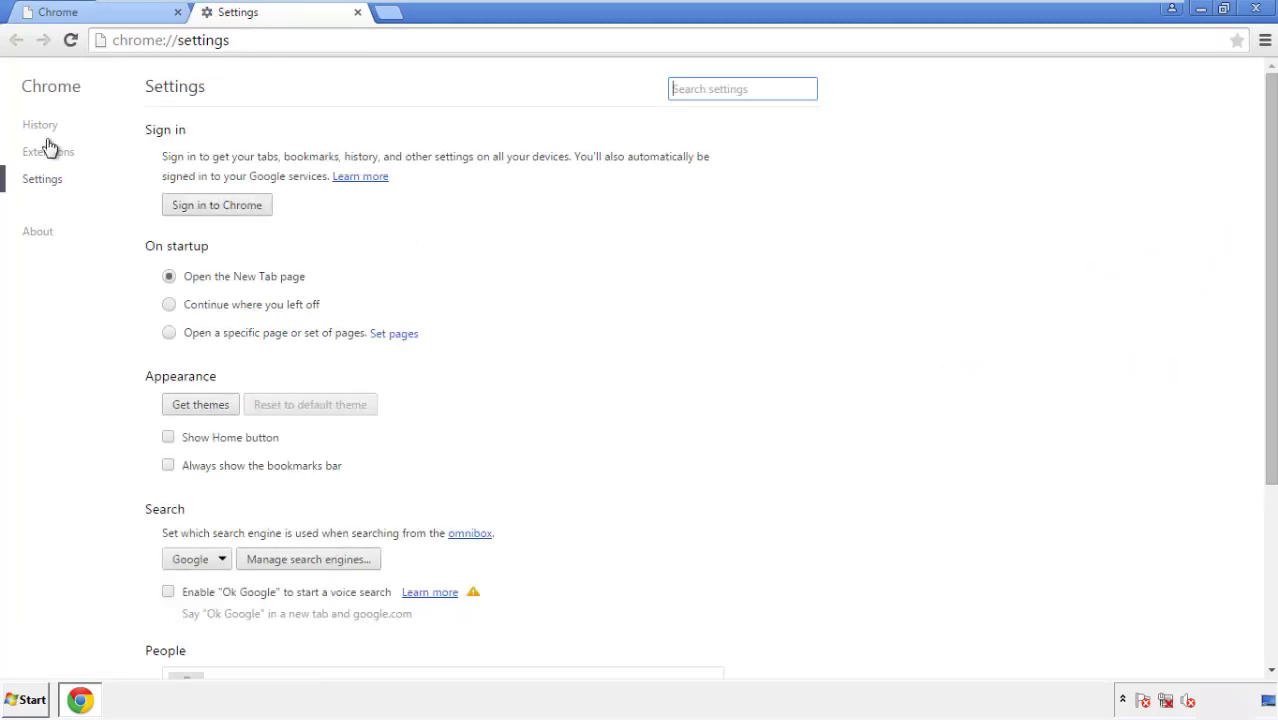
click(46, 130)
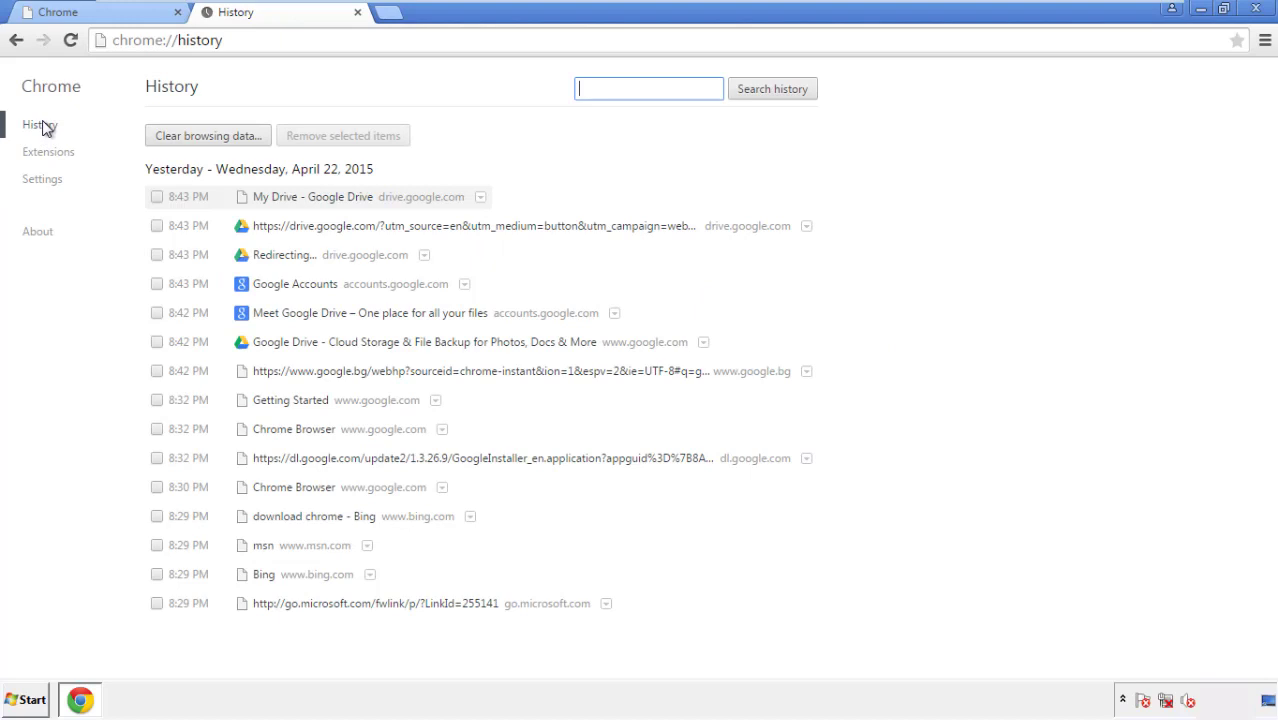
click(190, 139)
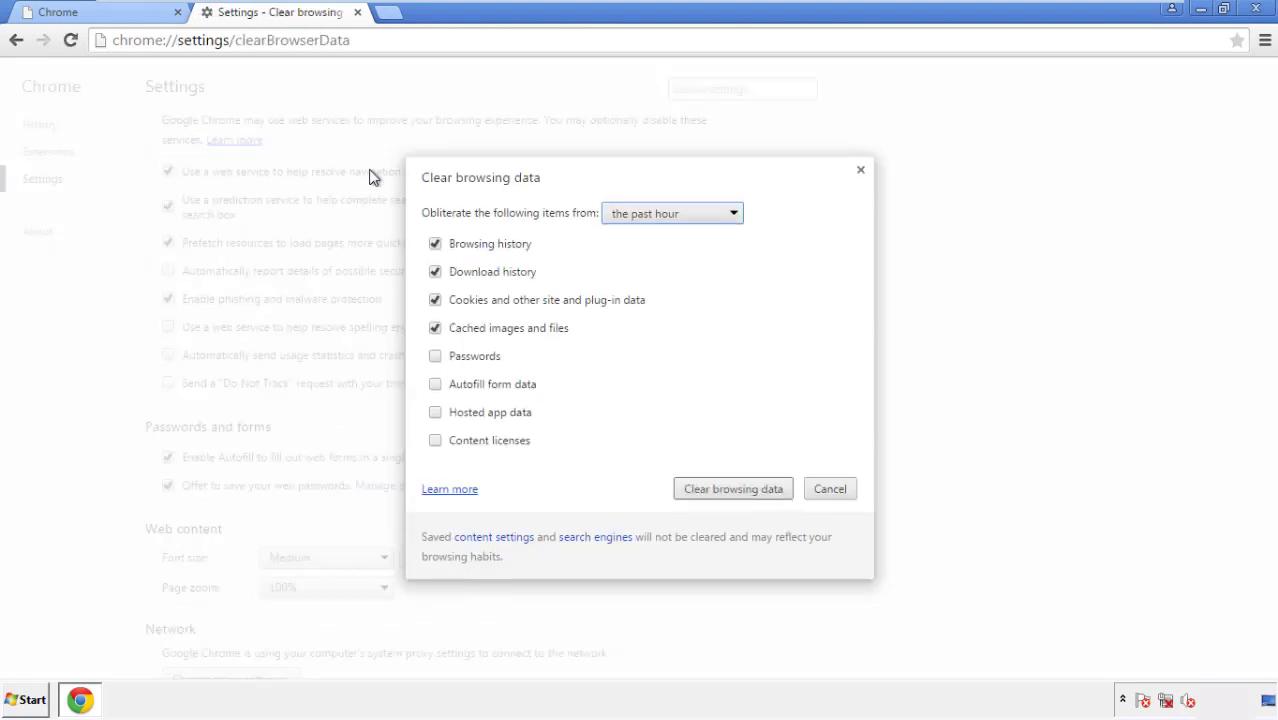
- Clear Chrome browsing data from the beginning of time, adding autofill form data
click(643, 216)
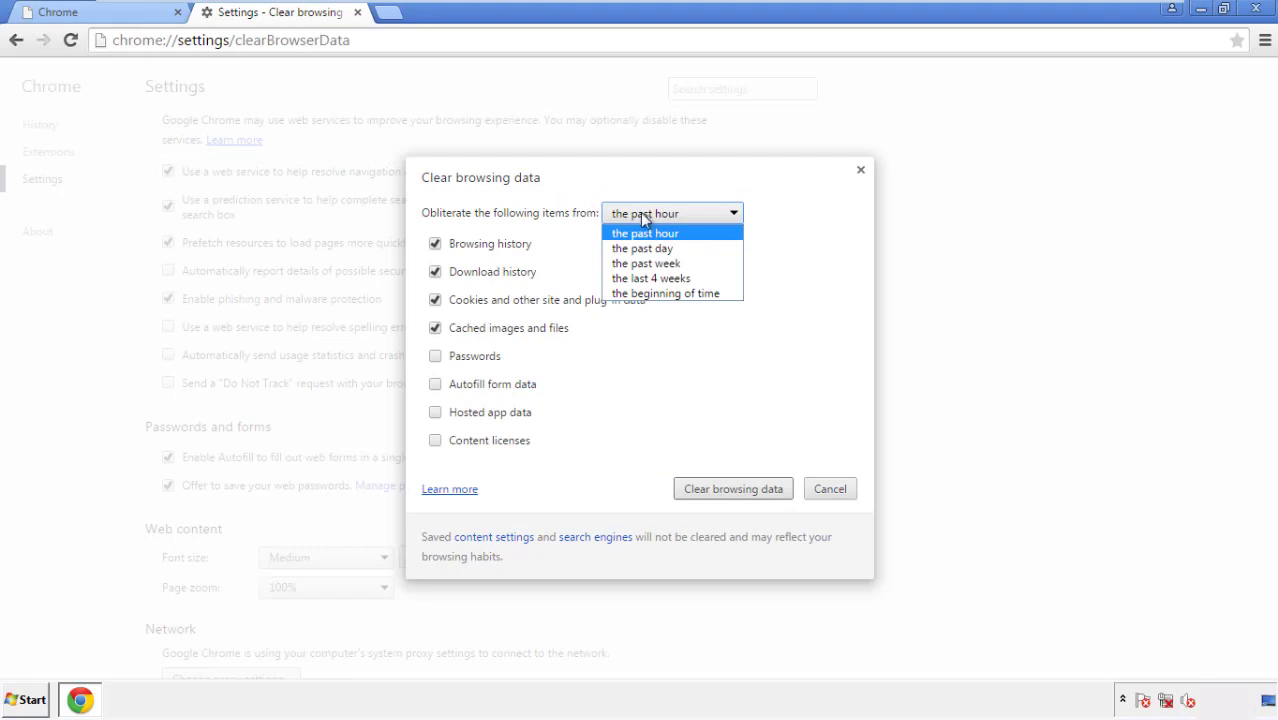
click(640, 294)
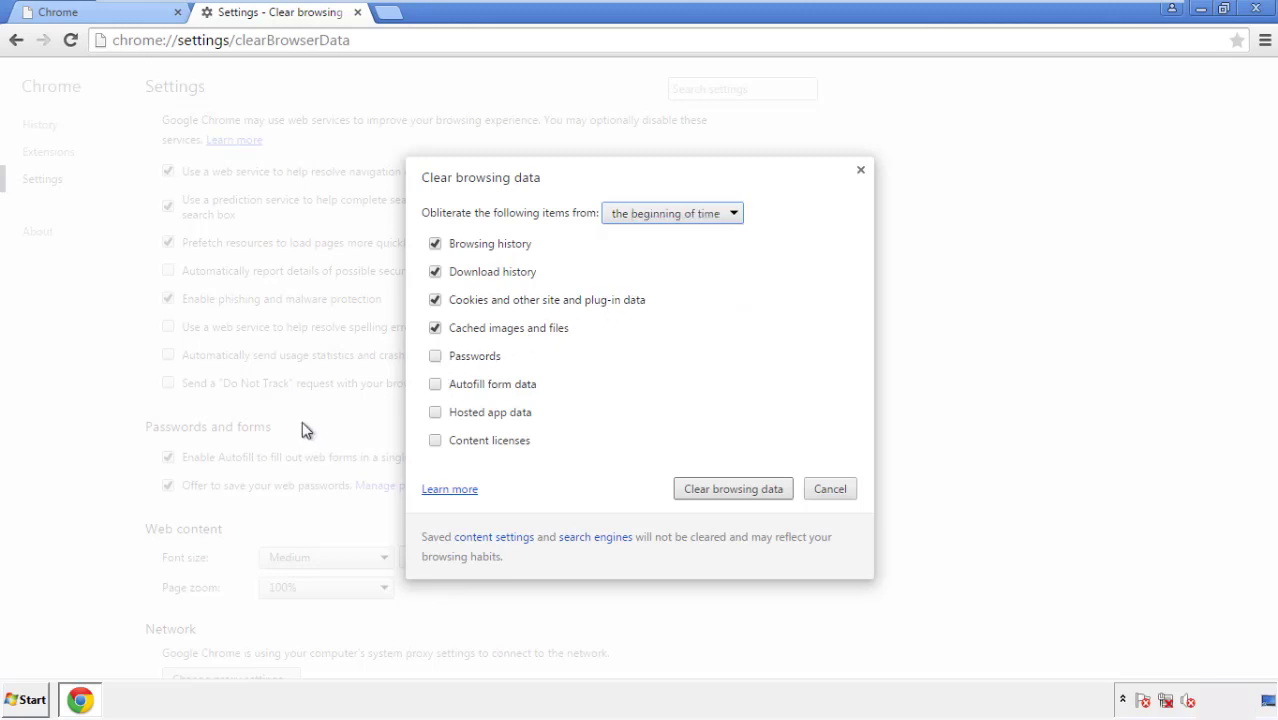
click(445, 388)
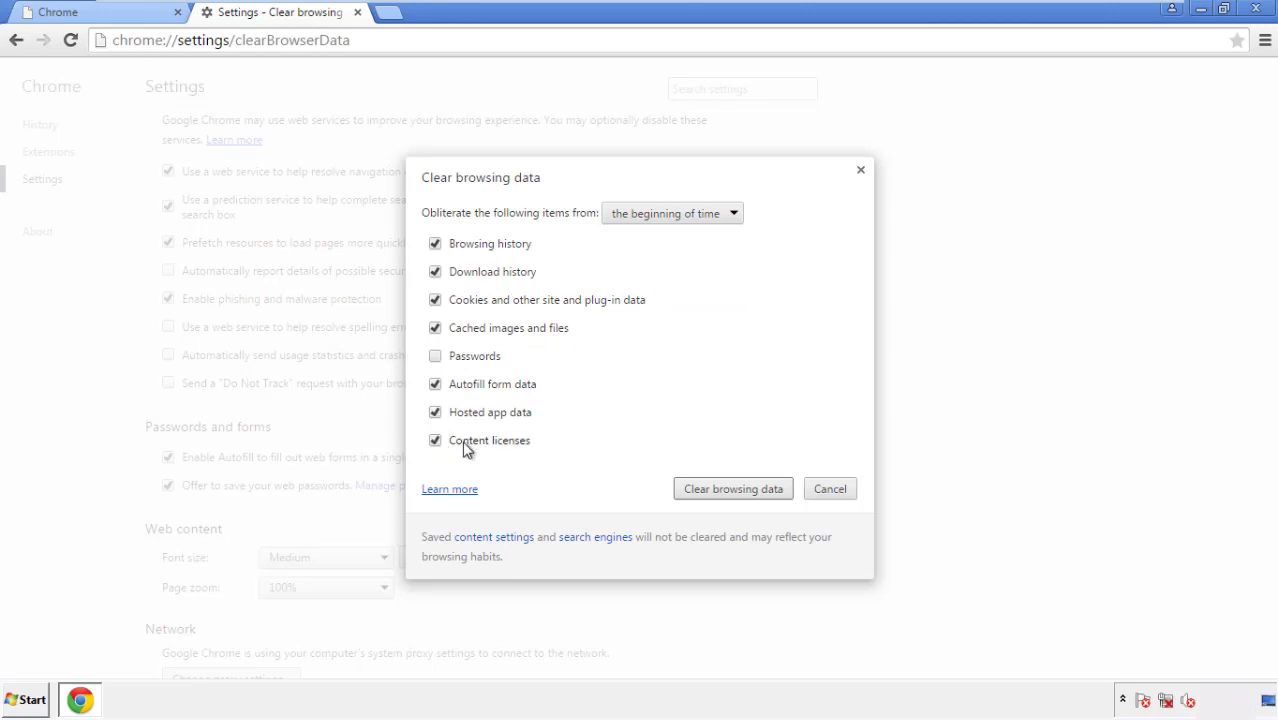
click(718, 490)
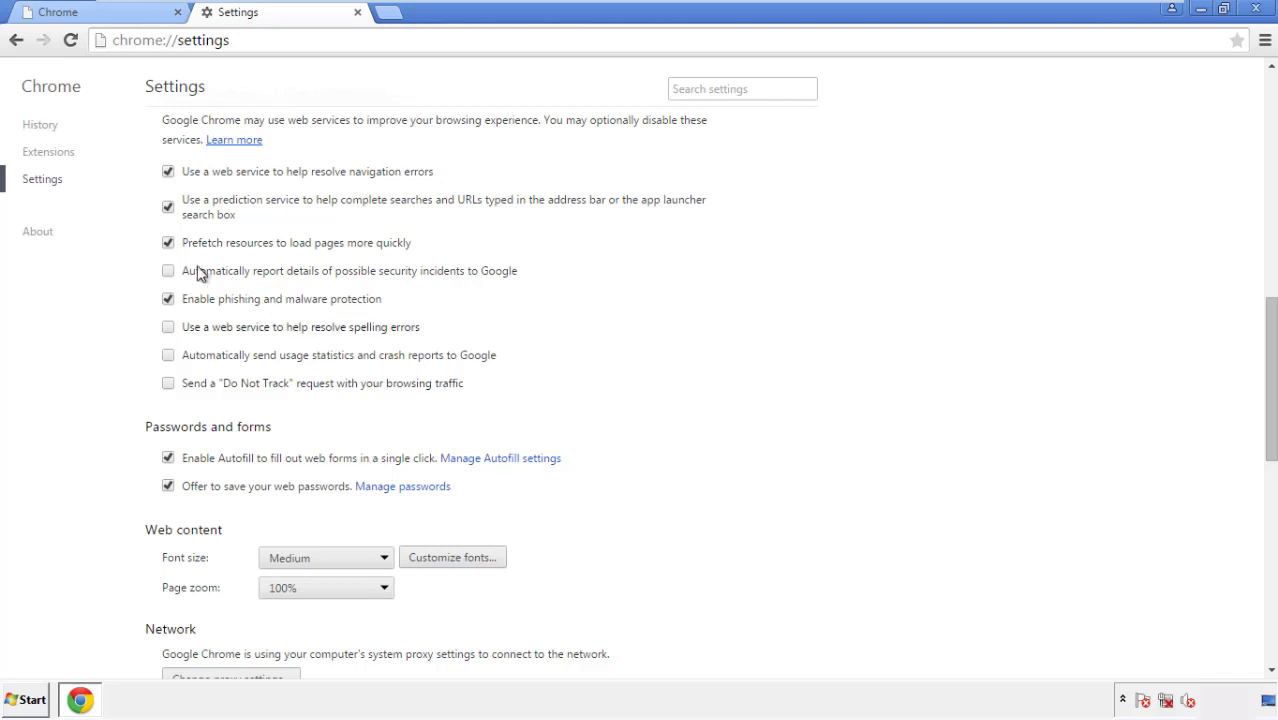
- Reset Chrome's settings to their original defaults and close the browser
drag(1270, 318, 1238, 550)
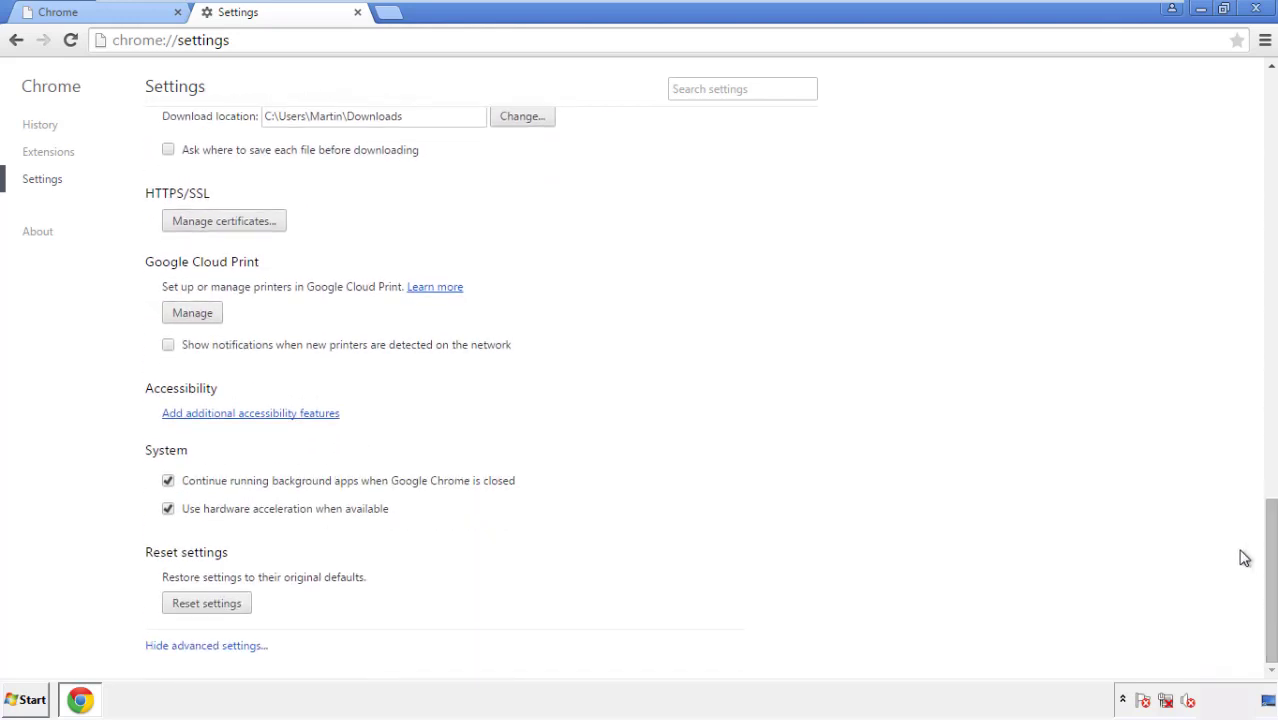
click(240, 606)
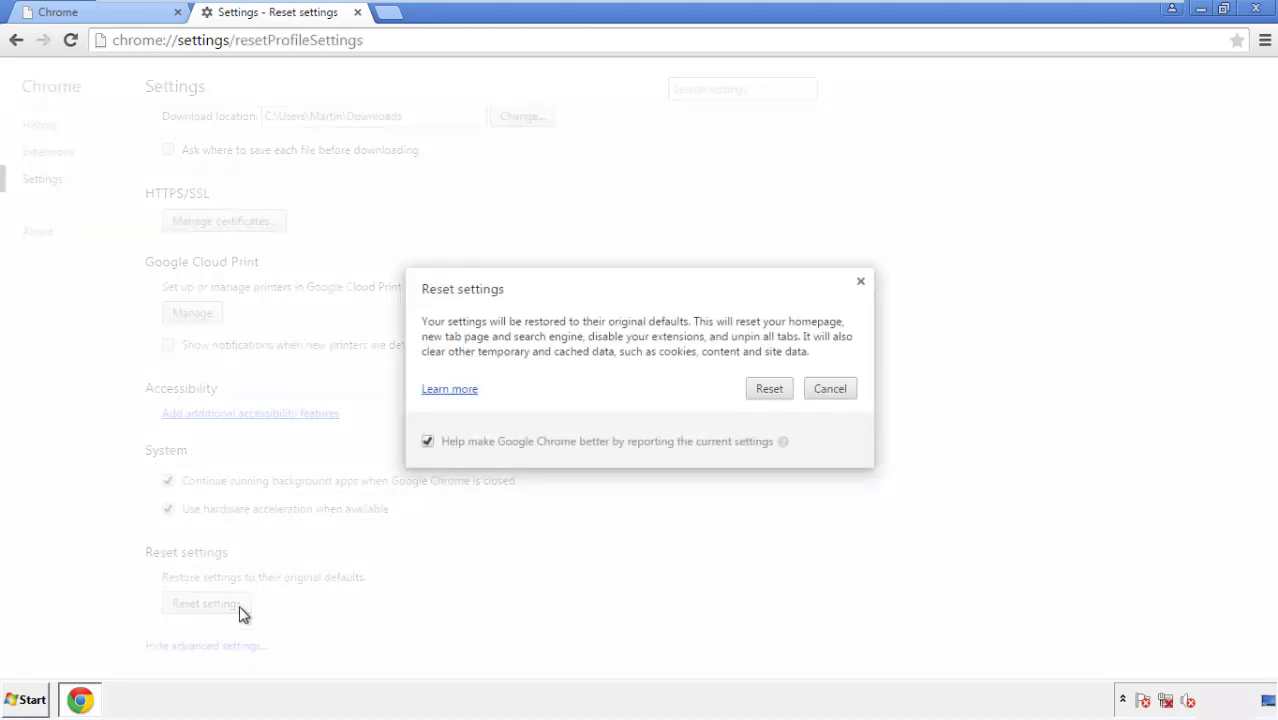
click(770, 389)
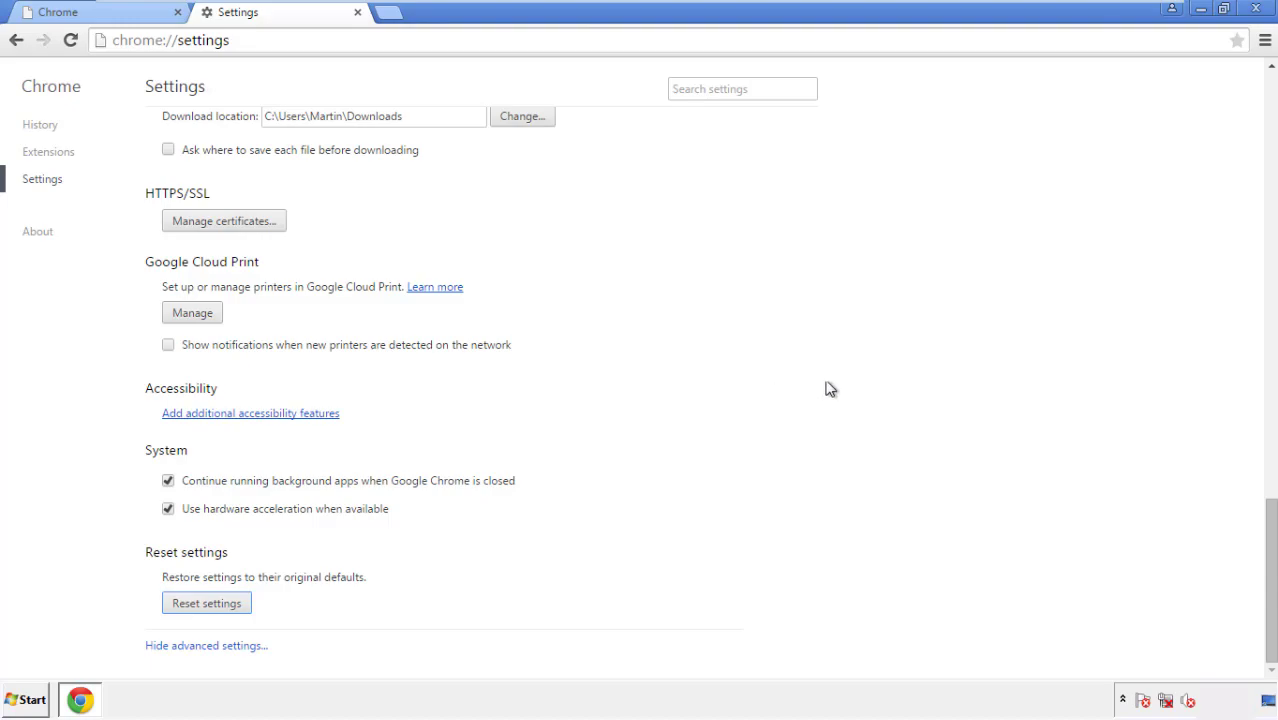
click(1256, 8)
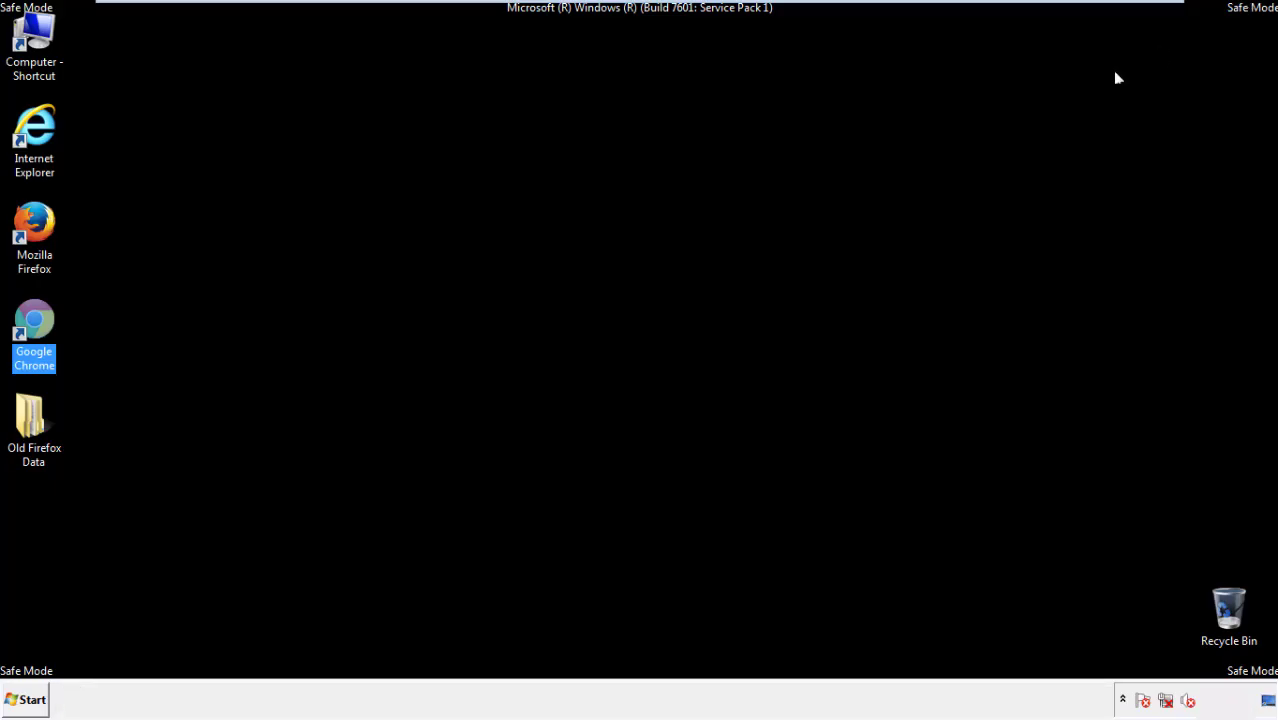
- Remove the Search Mine extension in Firefox's Add-ons manager and close Firefox
click(690, 323)
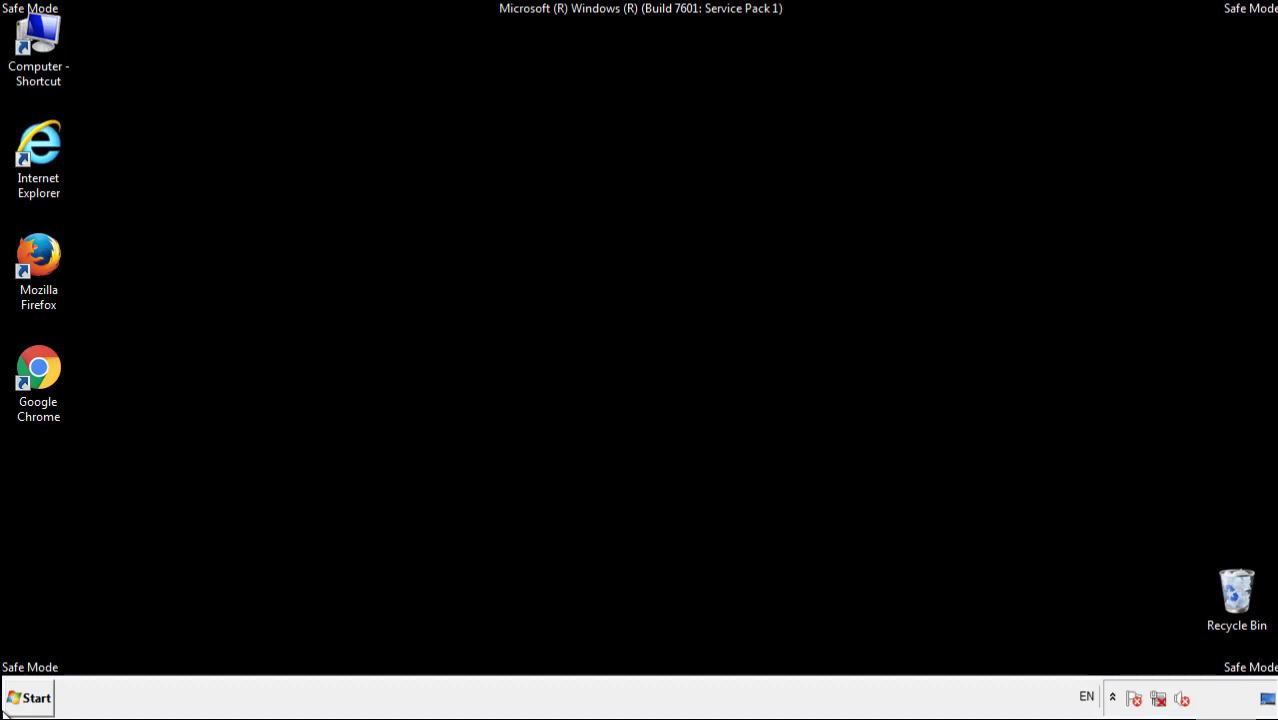
double_click(49, 248)
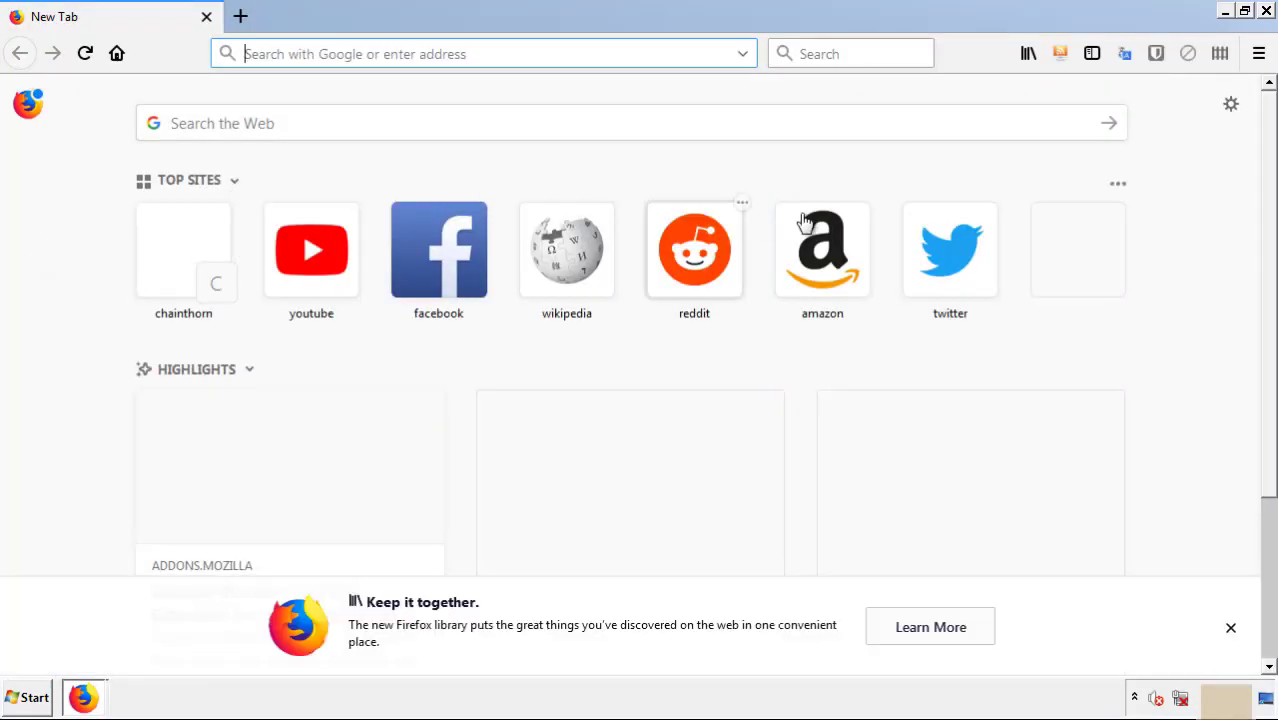
click(1259, 53)
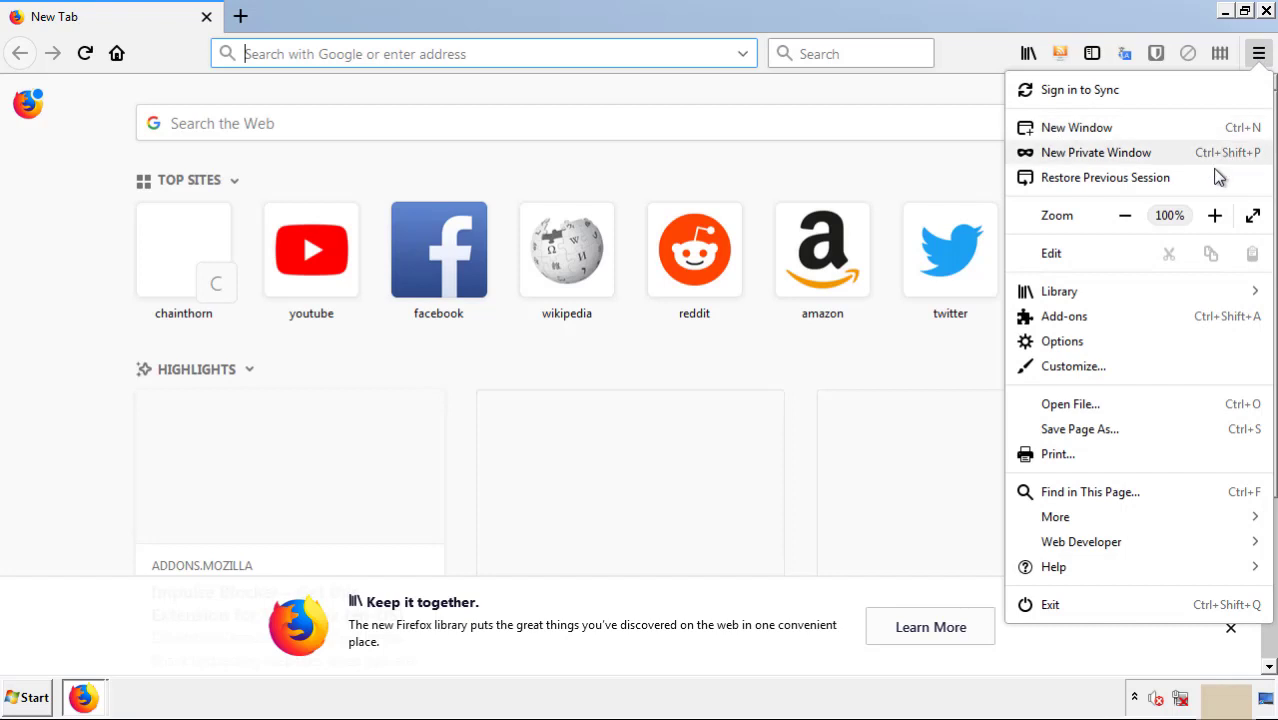
click(1179, 322)
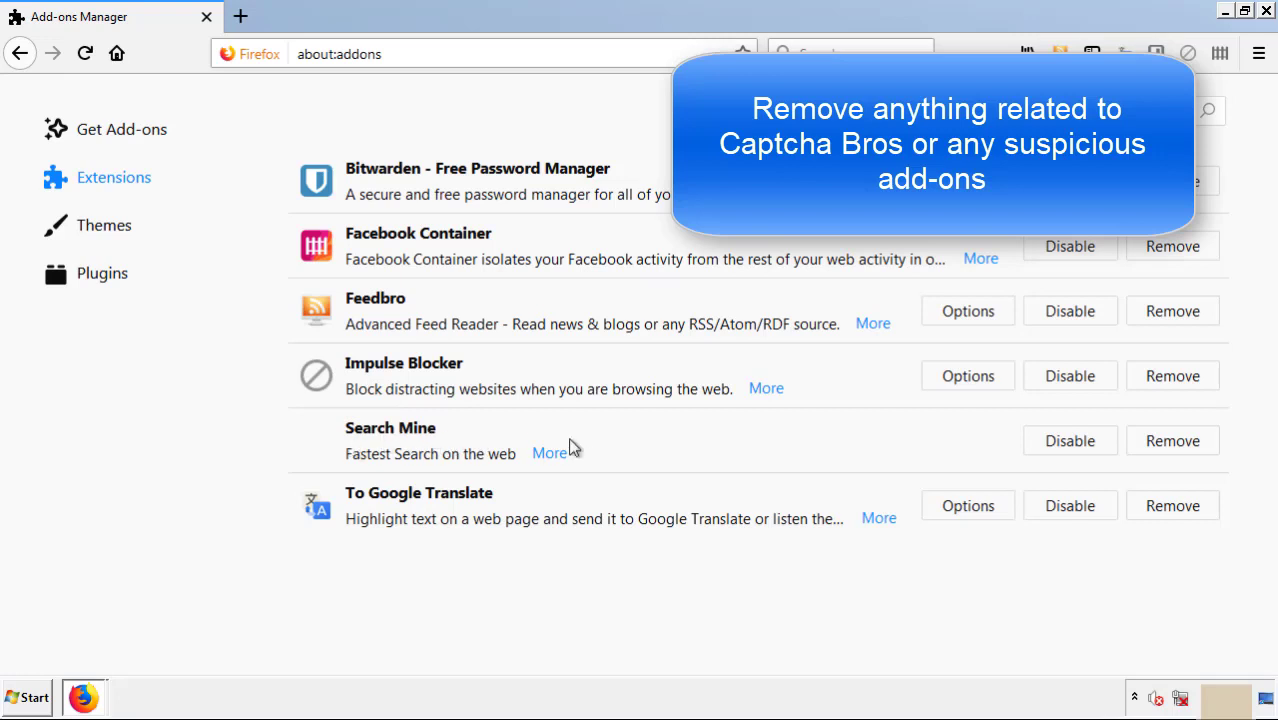
click(1169, 448)
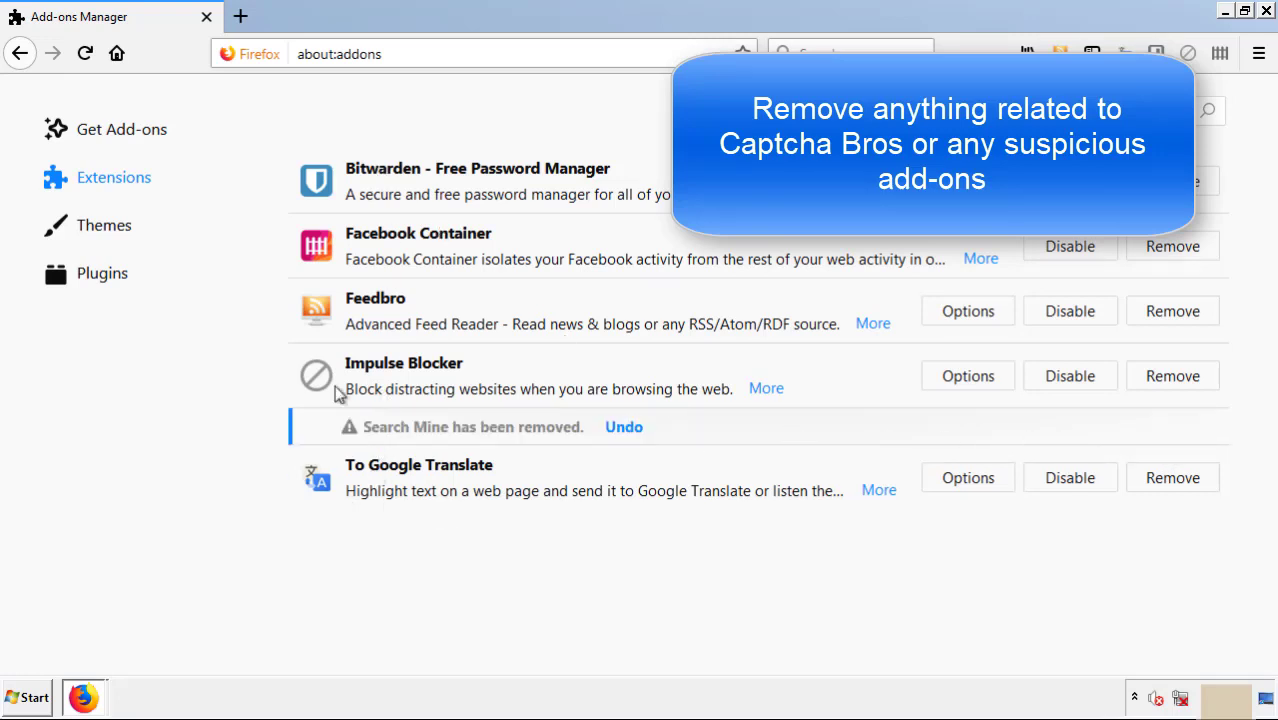
click(1266, 11)
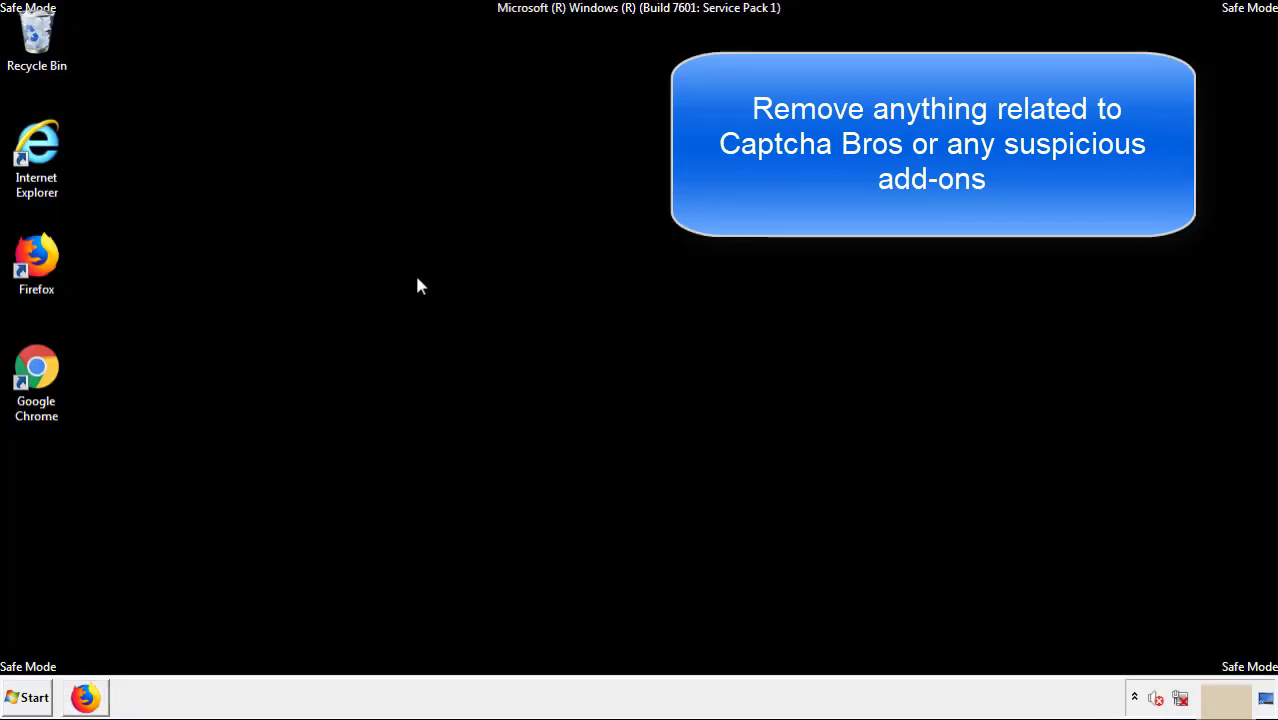
- Remove the Search Mine extension from Chrome's Extensions page and close Chrome
double_click(36, 390)
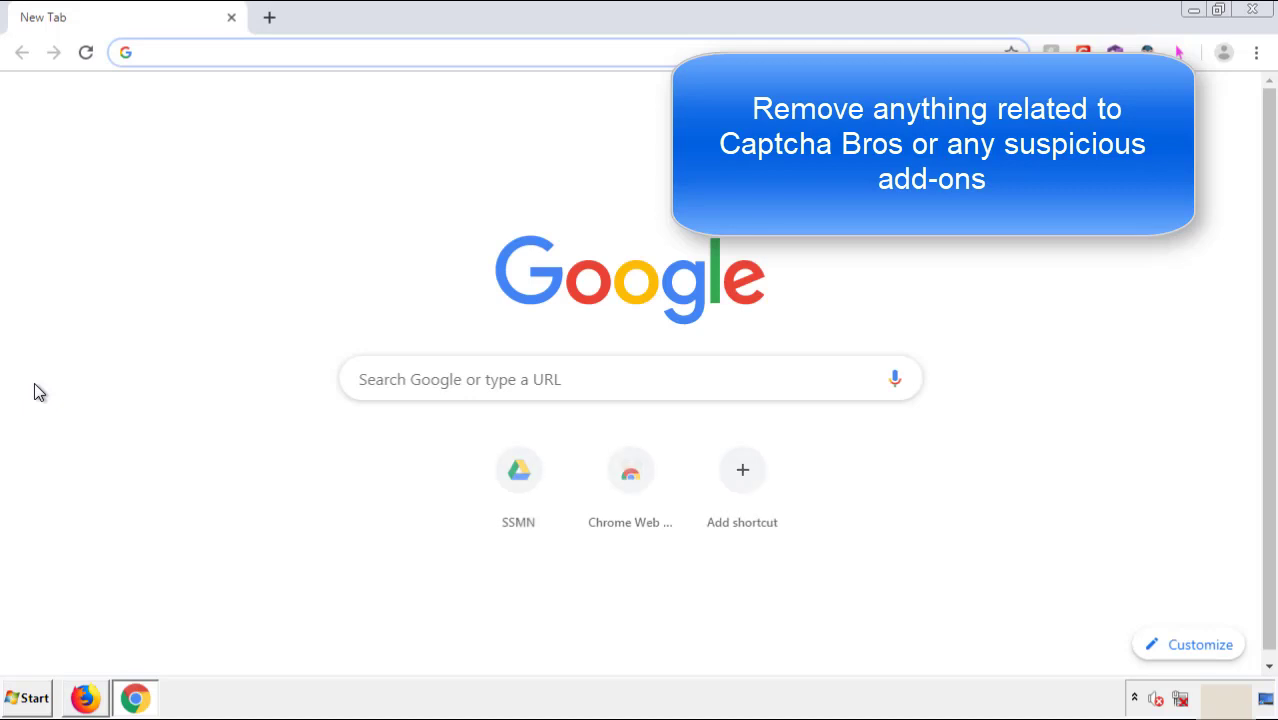
click(1256, 53)
mouse_move(1146, 352)
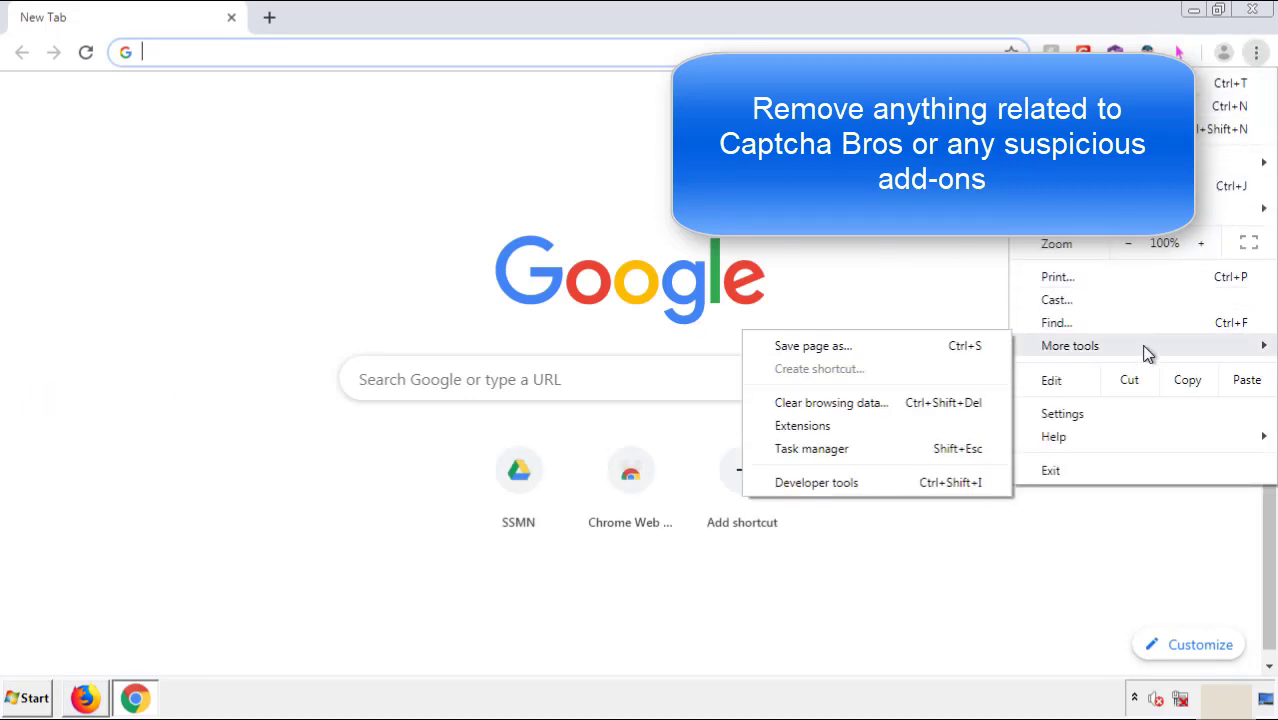
click(812, 425)
scroll(362, 334, down, 7)
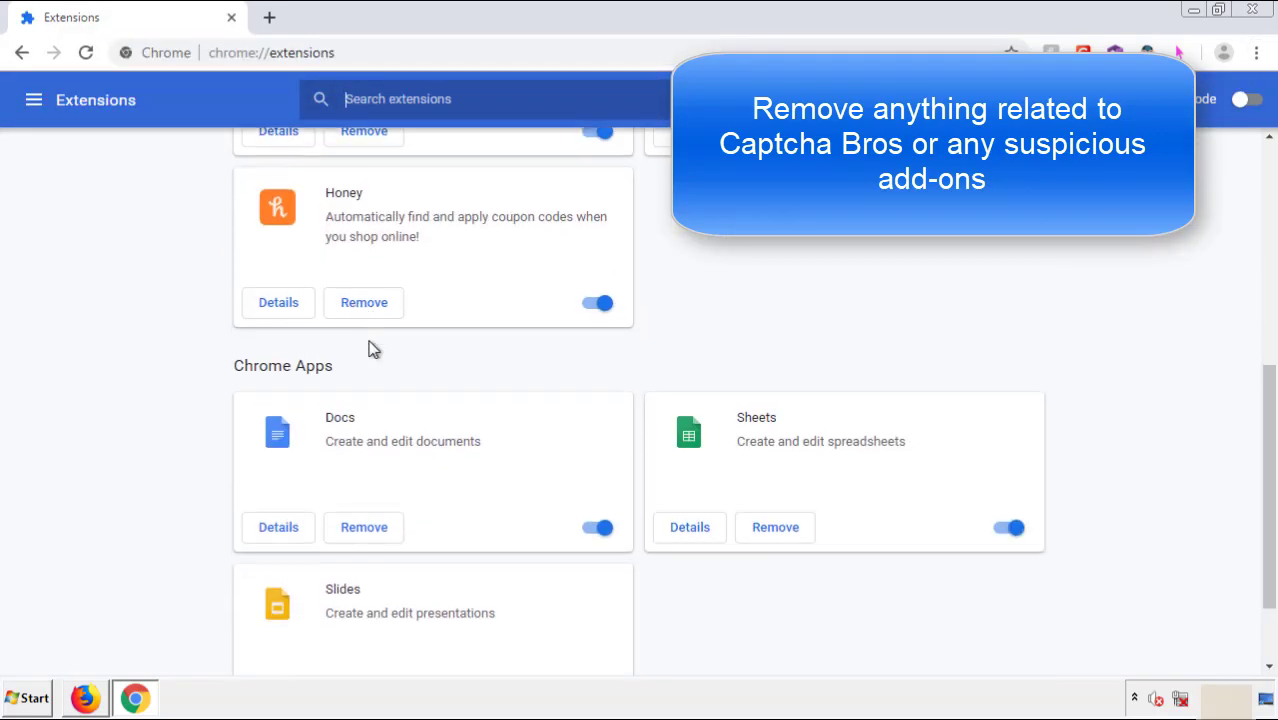
scroll(485, 365, up, 7)
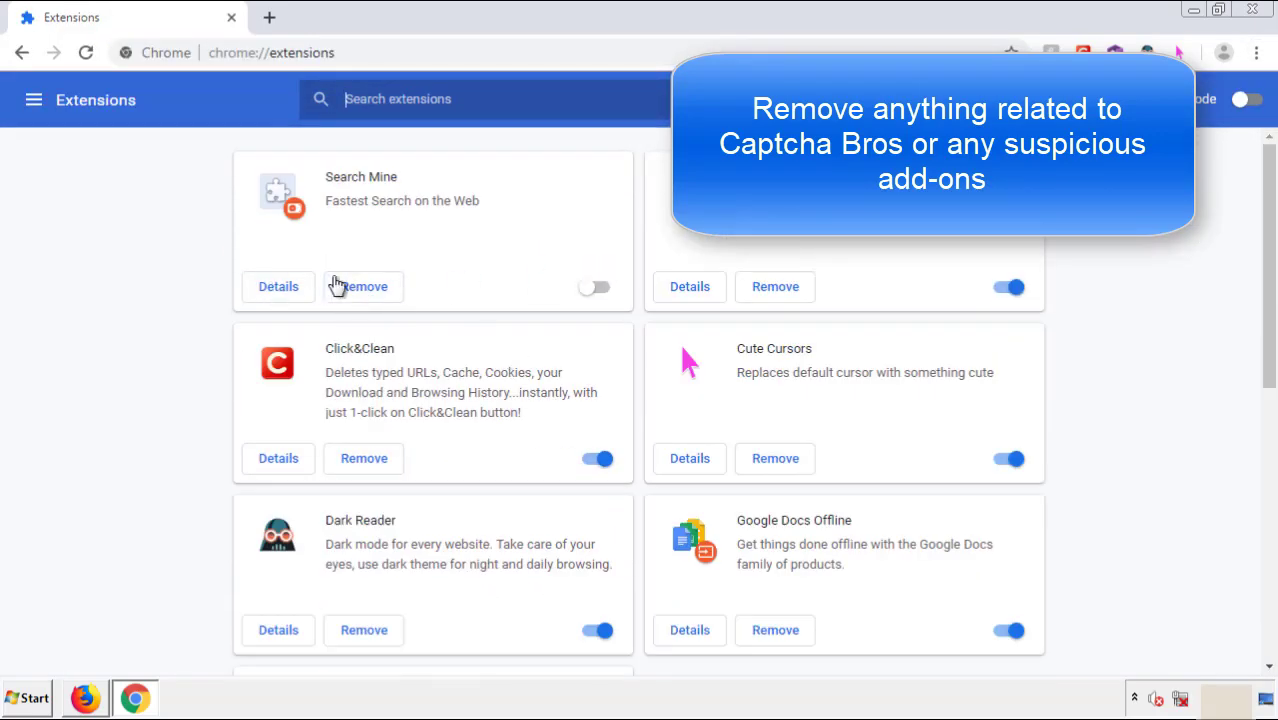
click(362, 296)
key(Return)
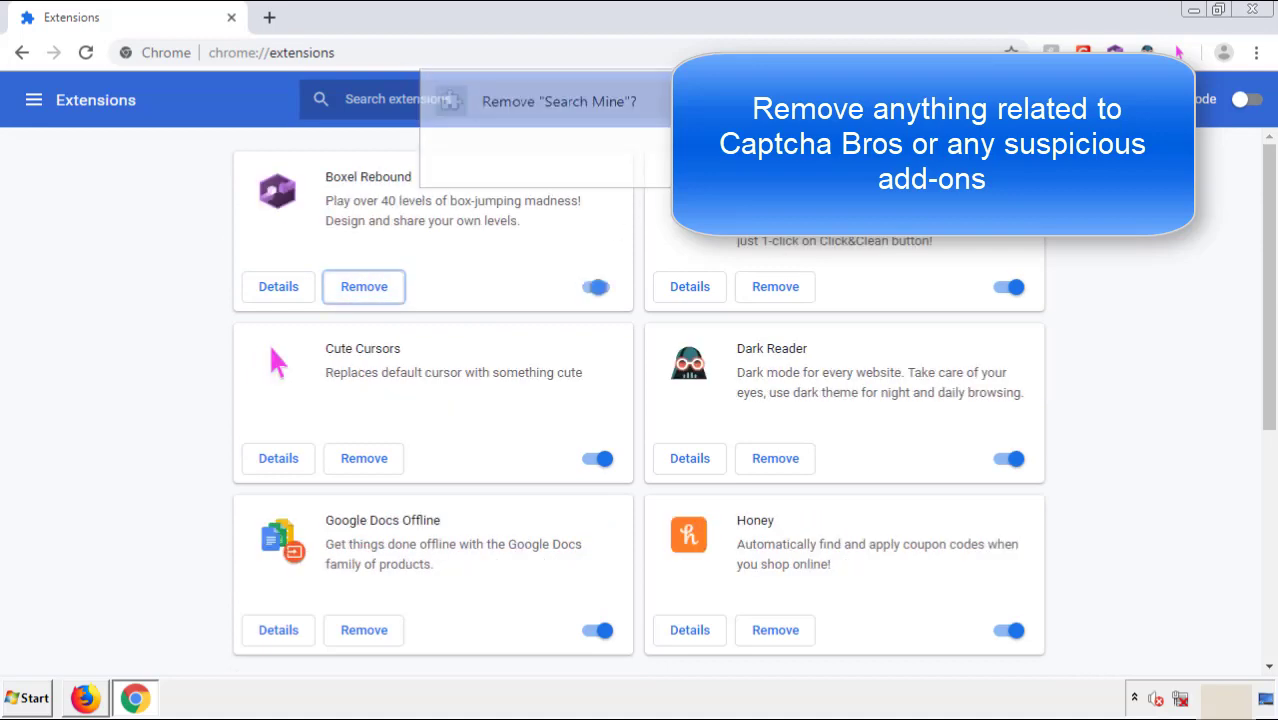
click(1262, 12)
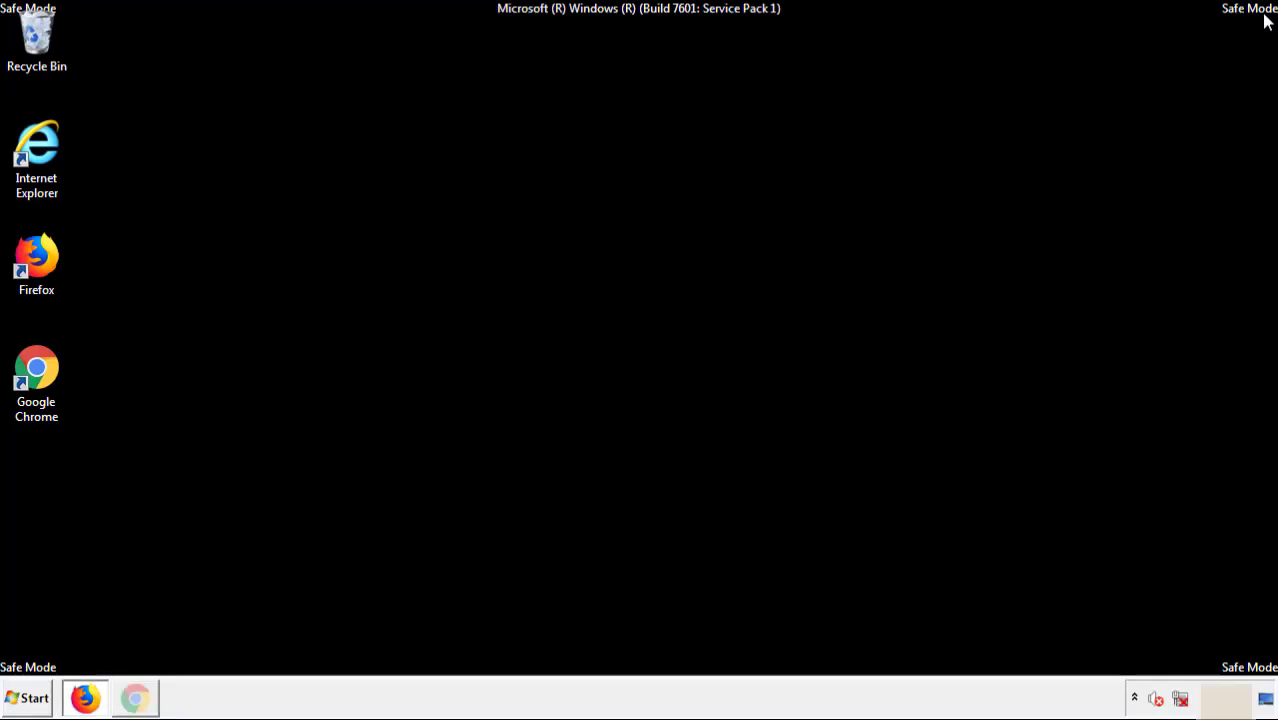
- Restart Windows from the Start menu's shut-down options
click(30, 699)
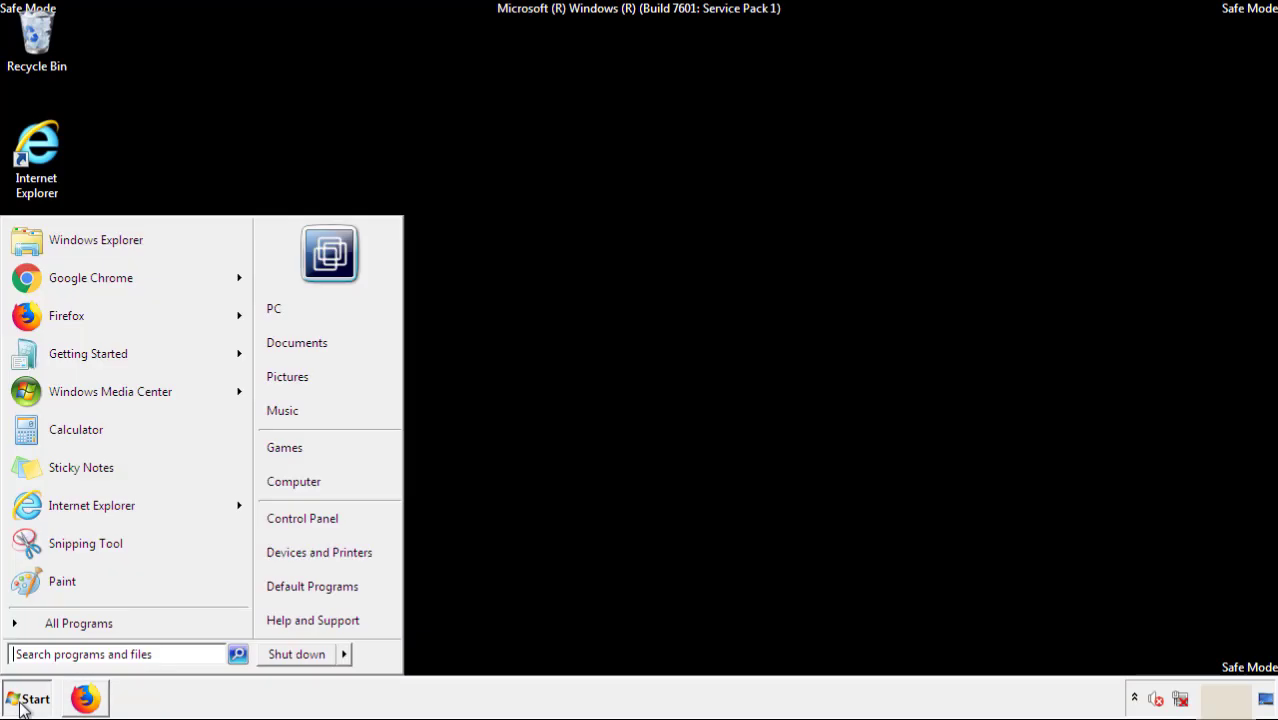
click(346, 655)
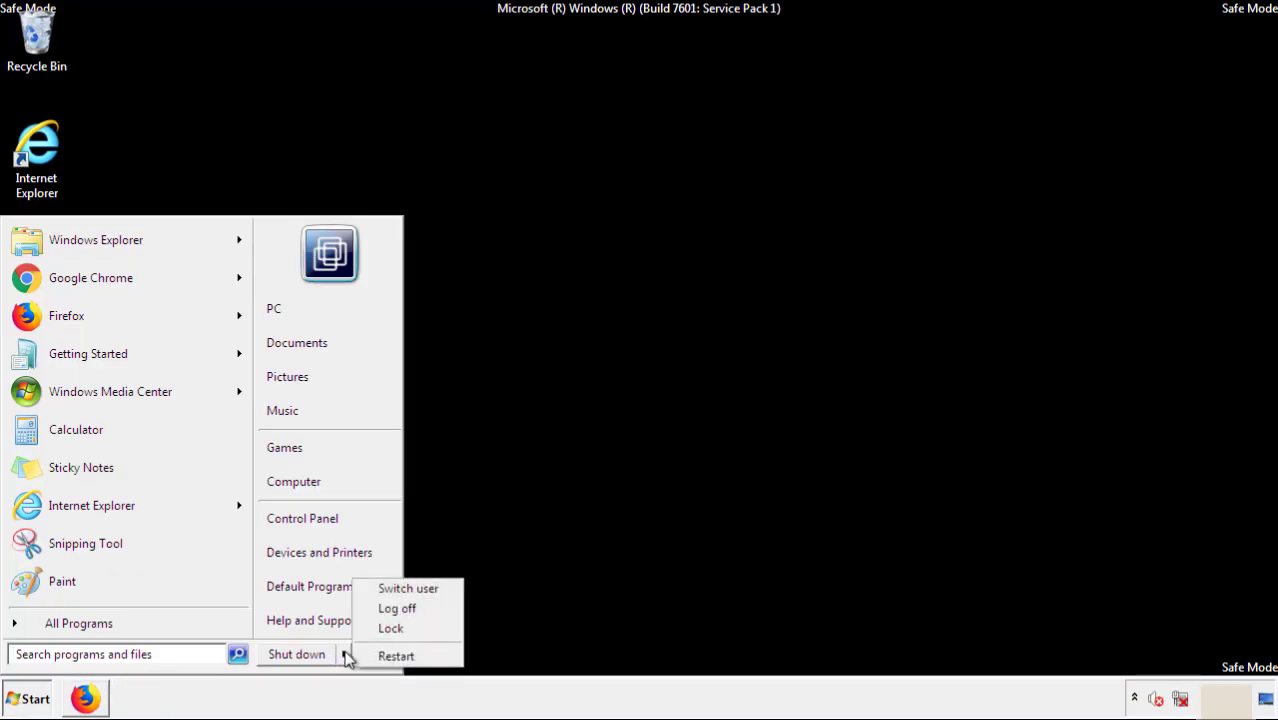
click(396, 656)
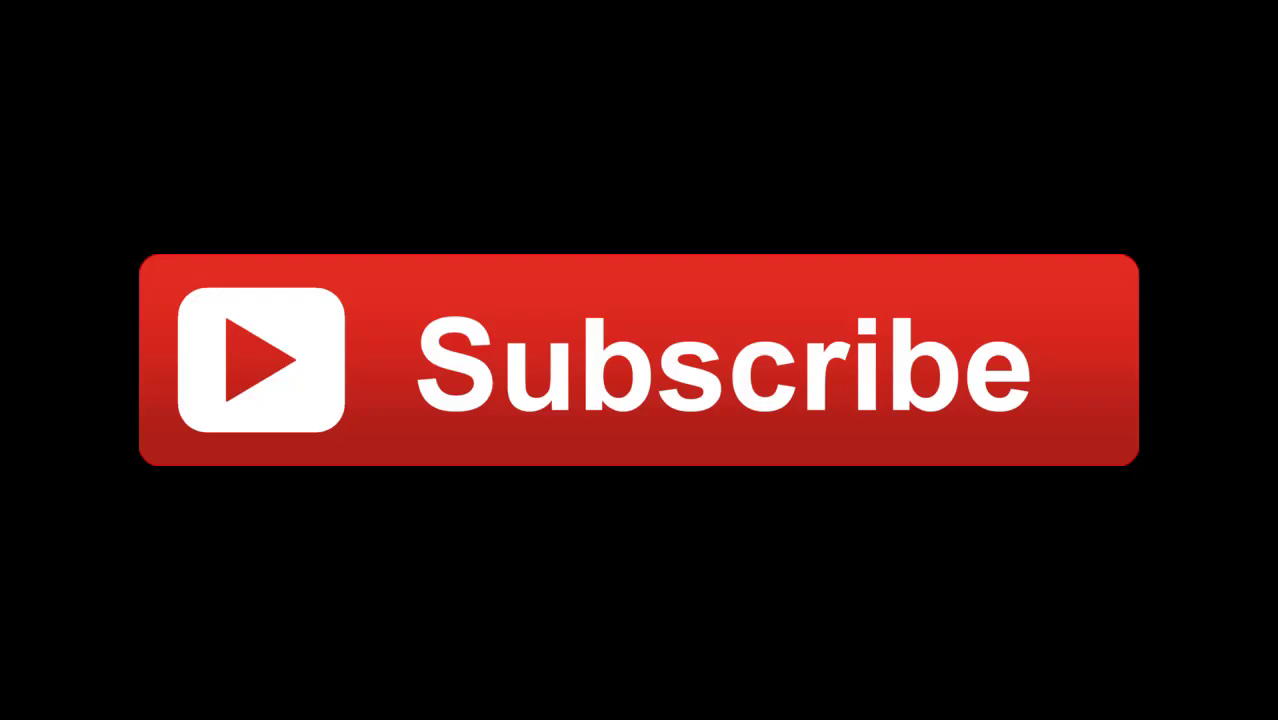